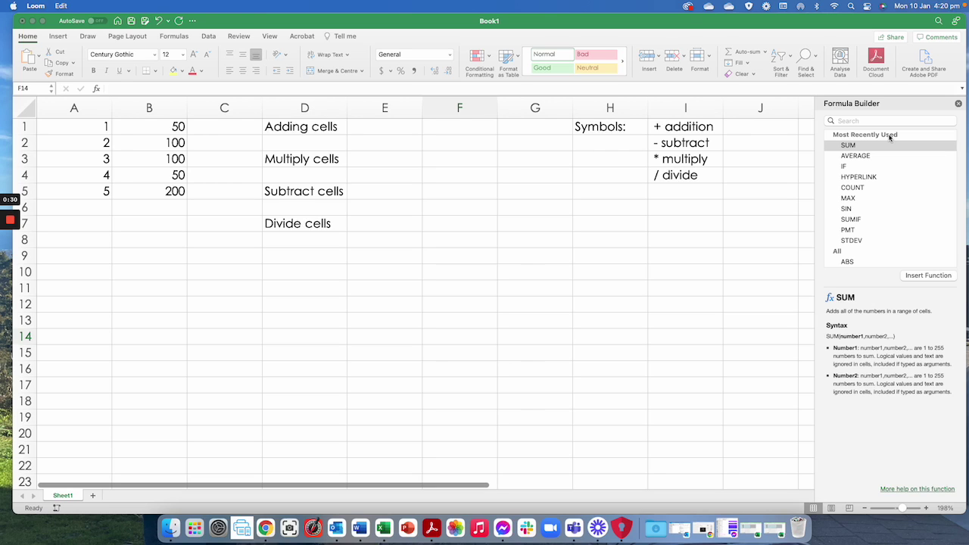
Close the Formula Builder and highlight the sample values in cells B1 to B4.
{"action": "left_click", "coordinate": [958, 103]}
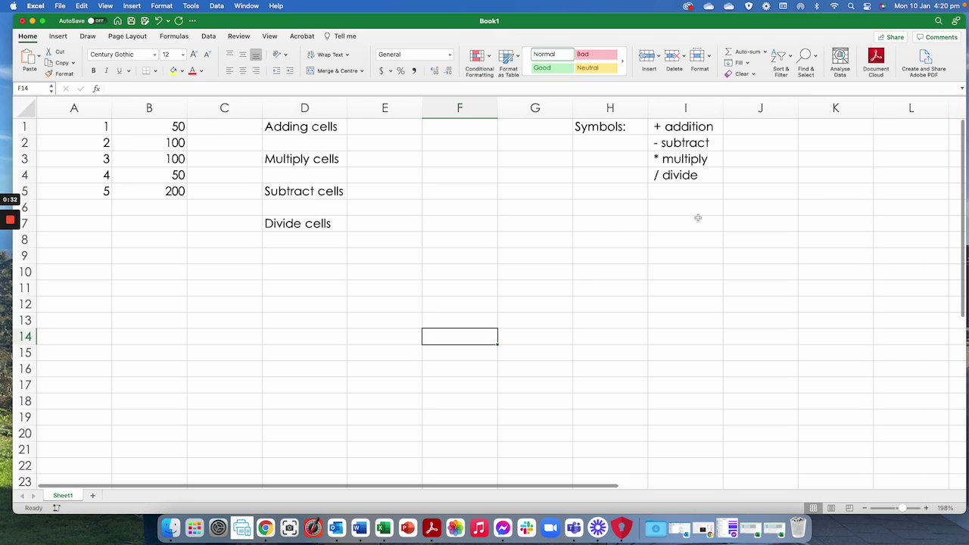
{"action": "left_click", "coordinate": [91, 130]}
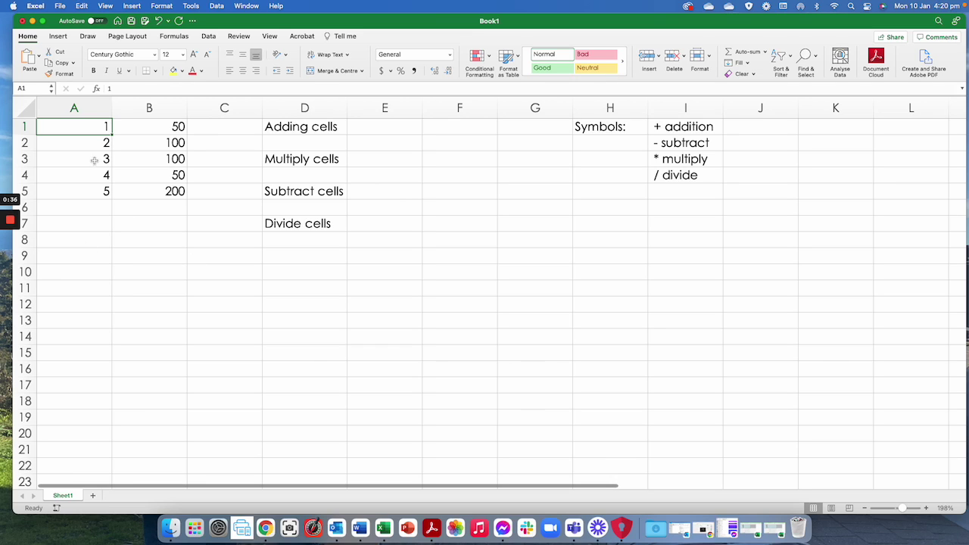
{"action": "left_click", "coordinate": [116, 258]}
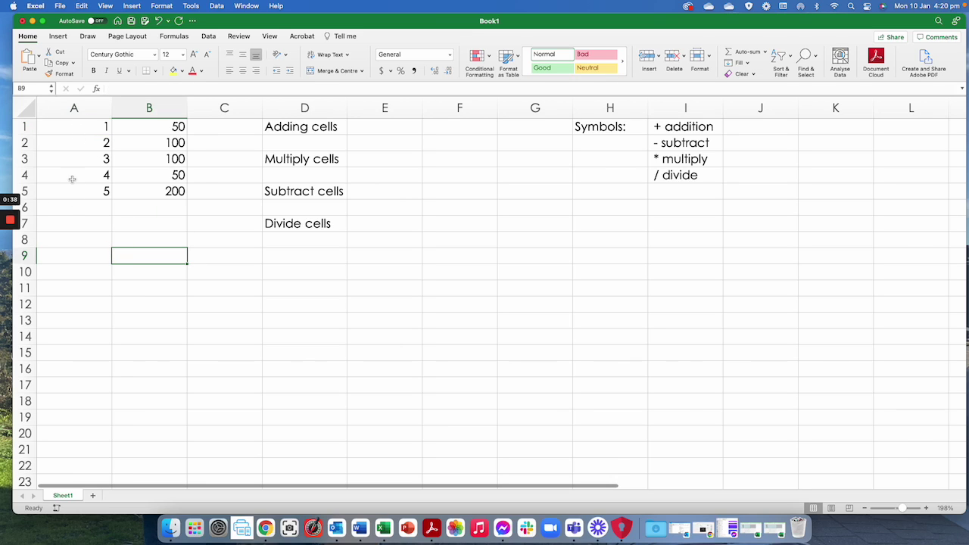
{"action": "left_click_drag", "start_coordinate": [168, 127], "coordinate": [163, 177]}
{"action": "scroll", "coordinate": [152, 186], "scroll_direction": "right", "scroll_amount": 1}
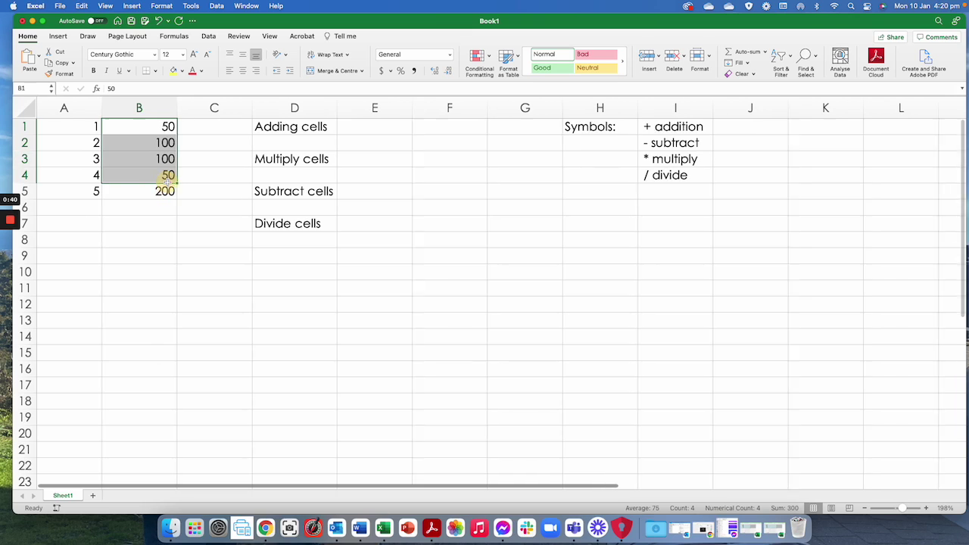
{"action": "left_click", "coordinate": [141, 220]}
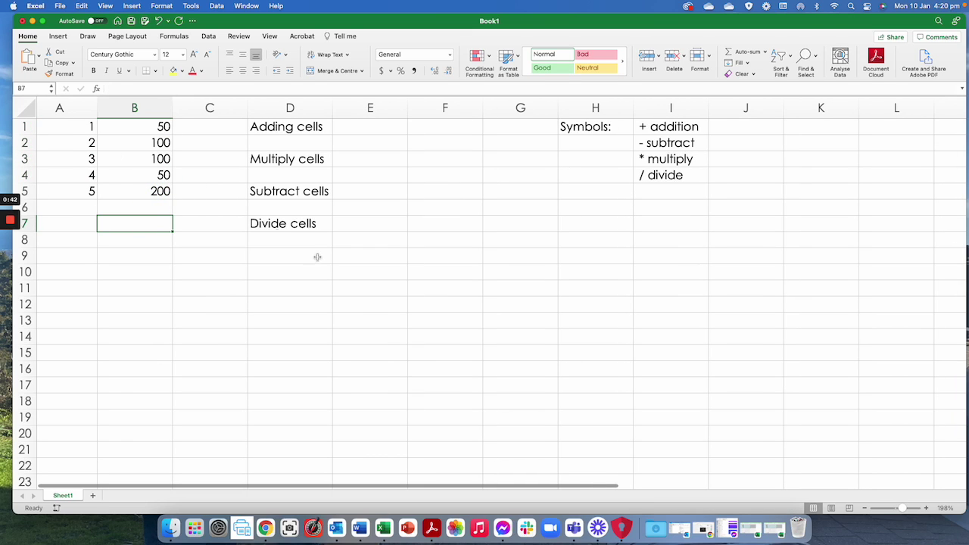
{"action": "scroll", "coordinate": [357, 251], "scroll_direction": "left", "scroll_amount": 1}
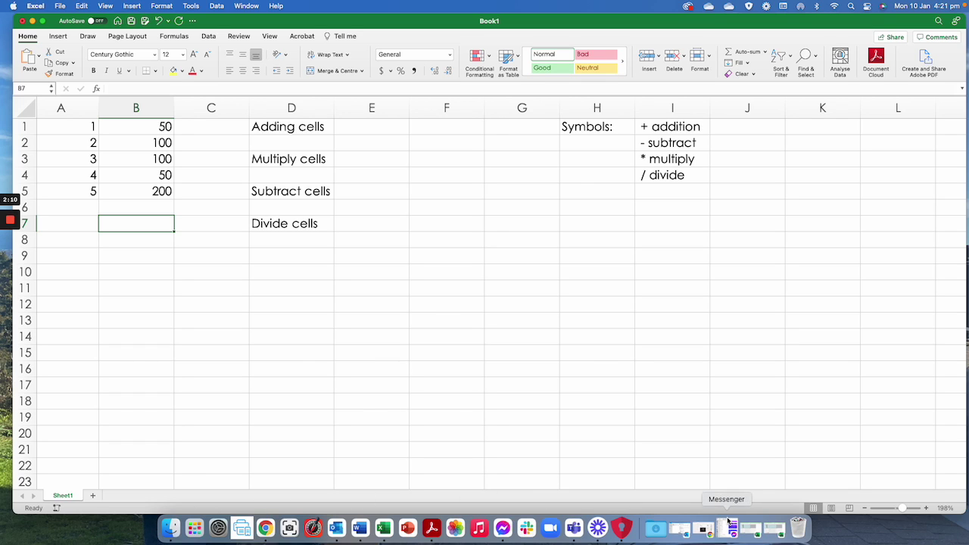
Review the status bar display options, then select cells B1 to B5 to view their average, count and sum.
{"action": "right_click", "coordinate": [120, 512]}
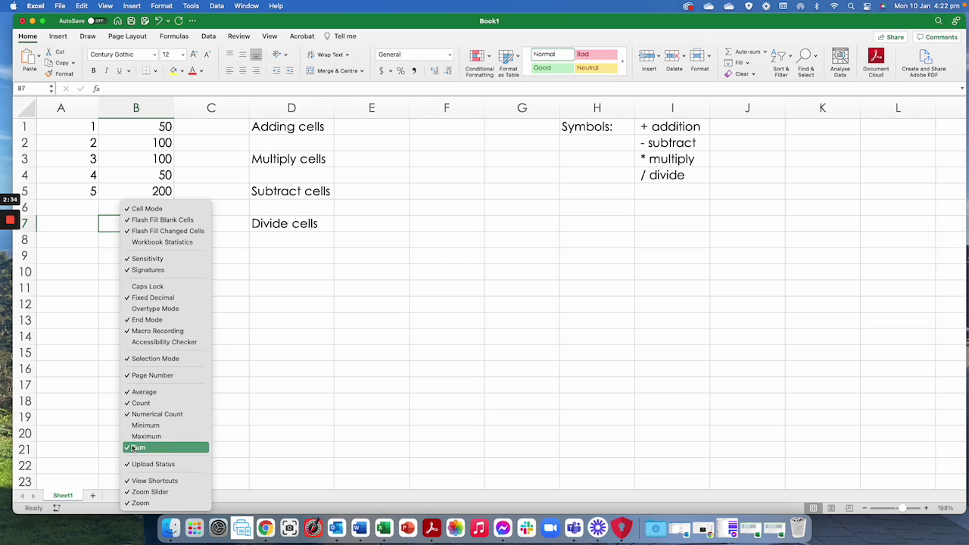
{"action": "left_click", "coordinate": [265, 506]}
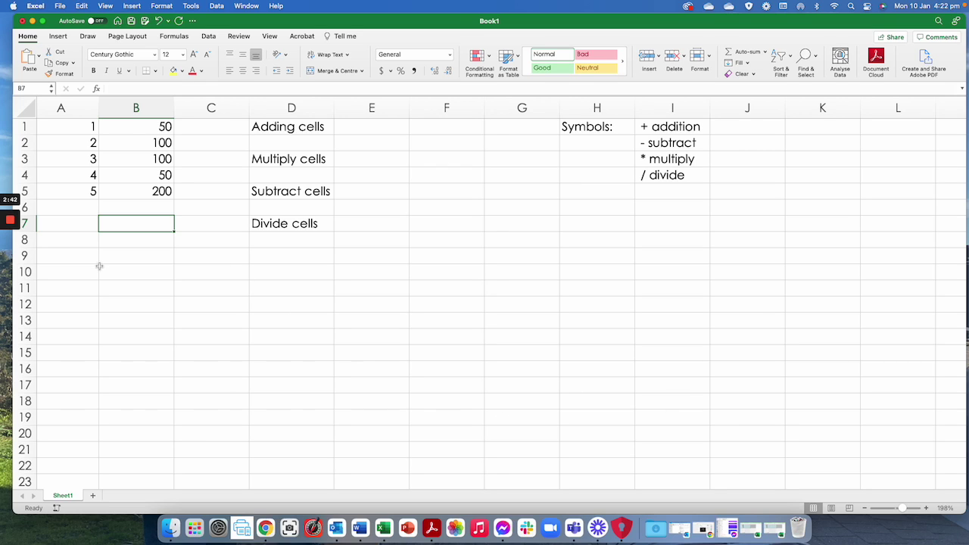
{"action": "left_click", "coordinate": [131, 124]}
{"action": "left_click_drag", "start_coordinate": [131, 123], "coordinate": [132, 195]}
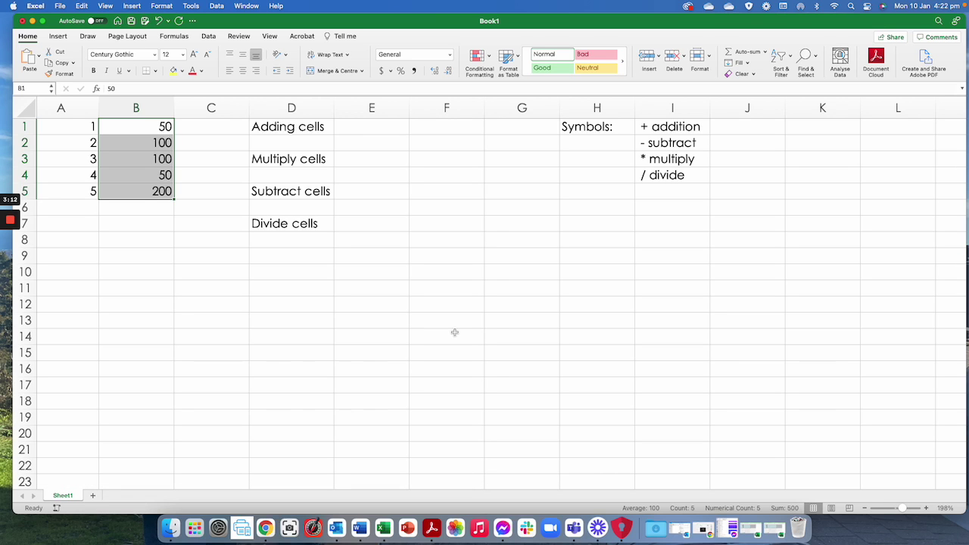
{"action": "scroll", "coordinate": [422, 235], "scroll_direction": "left", "scroll_amount": 2}
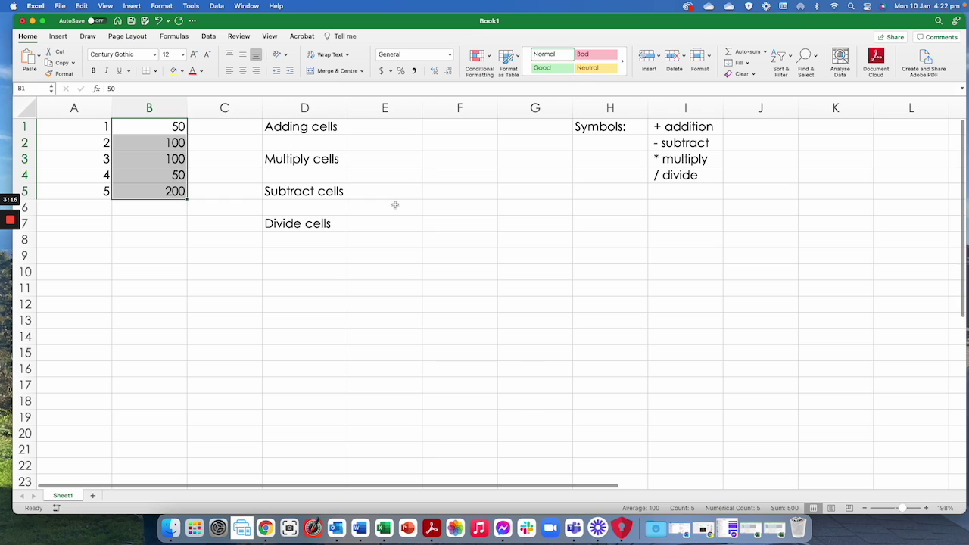
Begin a formula in cell E1 beside "Adding cells" and browse the function list in the Formula Builder.
{"action": "left_click", "coordinate": [380, 127]}
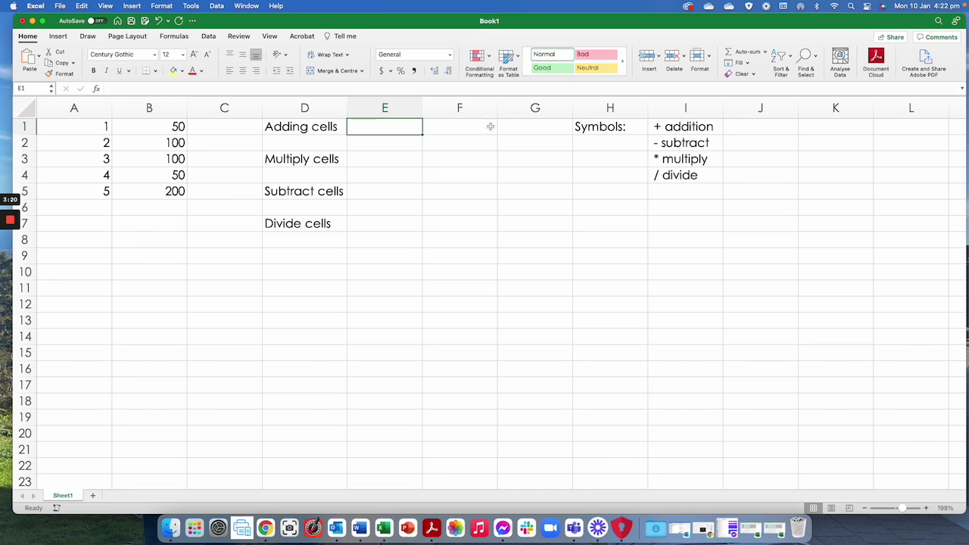
{"action": "left_click", "coordinate": [277, 127]}
{"action": "left_click", "coordinate": [389, 128]}
{"action": "type", "text": "="}
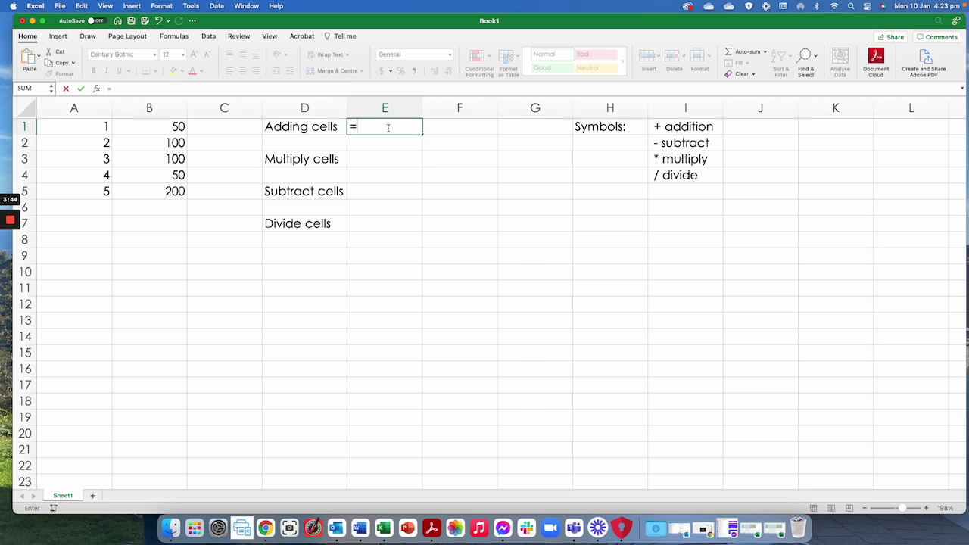
{"action": "left_click", "coordinate": [96, 89]}
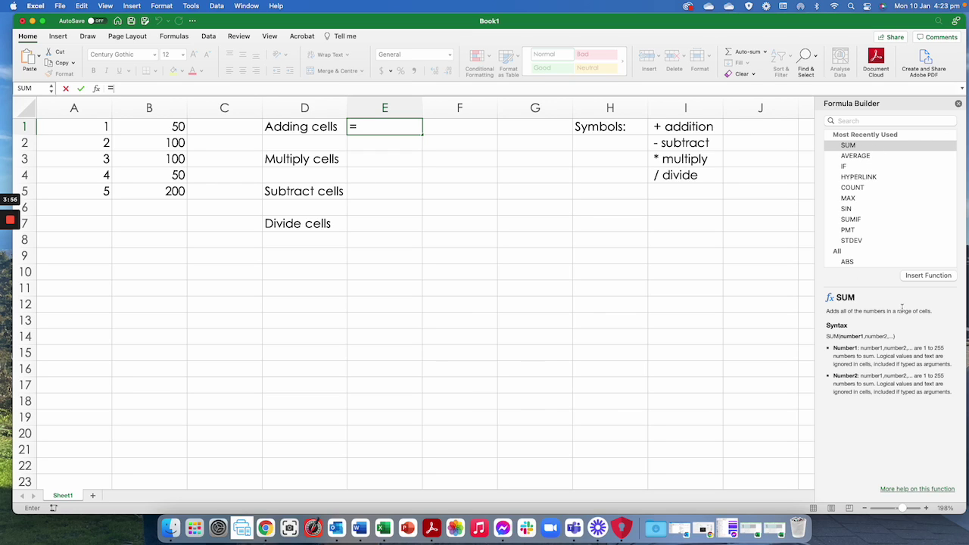
{"action": "scroll", "coordinate": [862, 241], "scroll_direction": "down", "scroll_amount": 5}
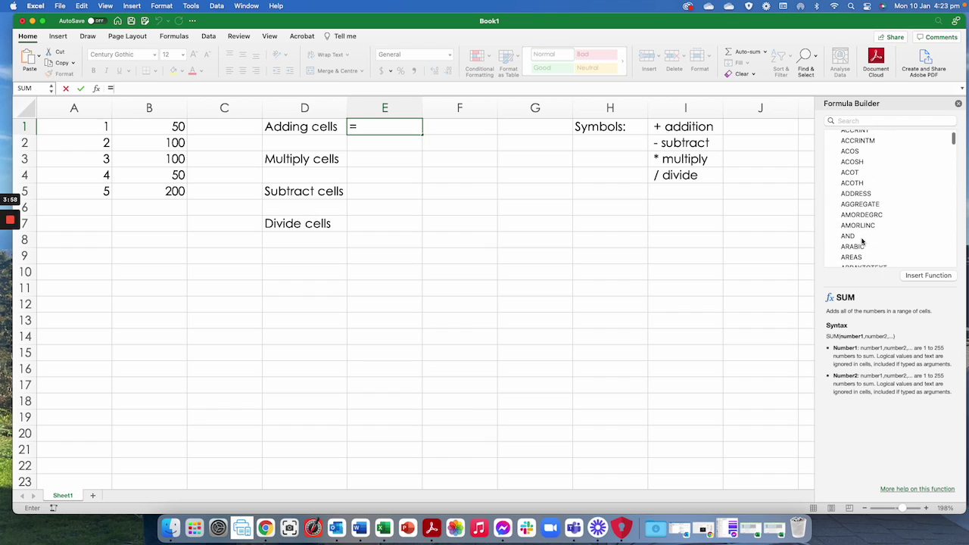
{"action": "scroll", "coordinate": [862, 240], "scroll_direction": "up", "scroll_amount": 5}
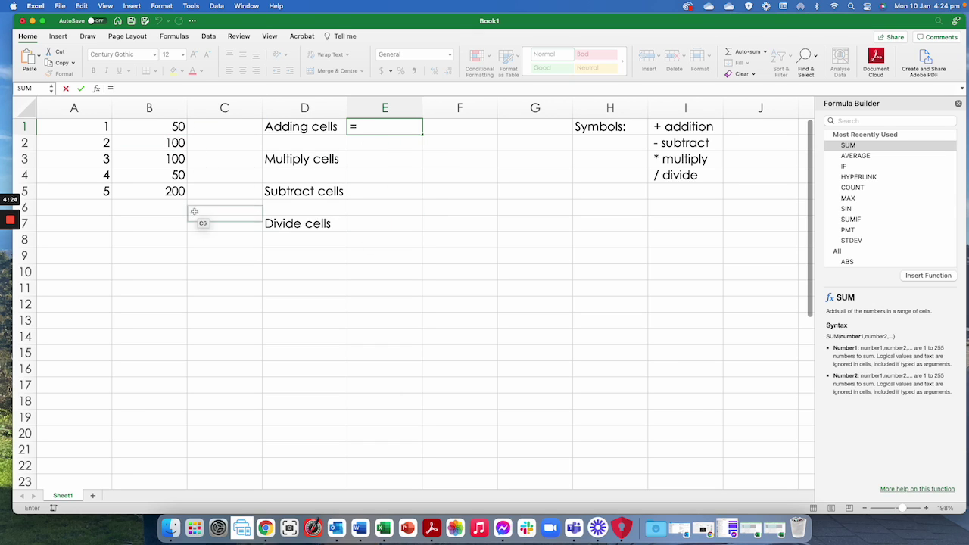
Complete the formula in E1 as =B1+B2 and check it against cells B1 and B2.
{"action": "left_click", "coordinate": [151, 127]}
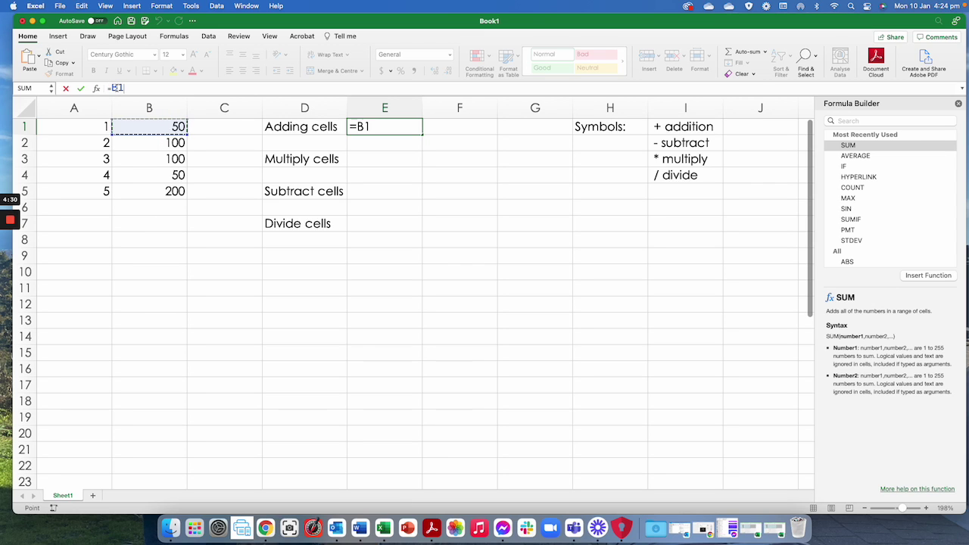
{"action": "left_click", "coordinate": [375, 128]}
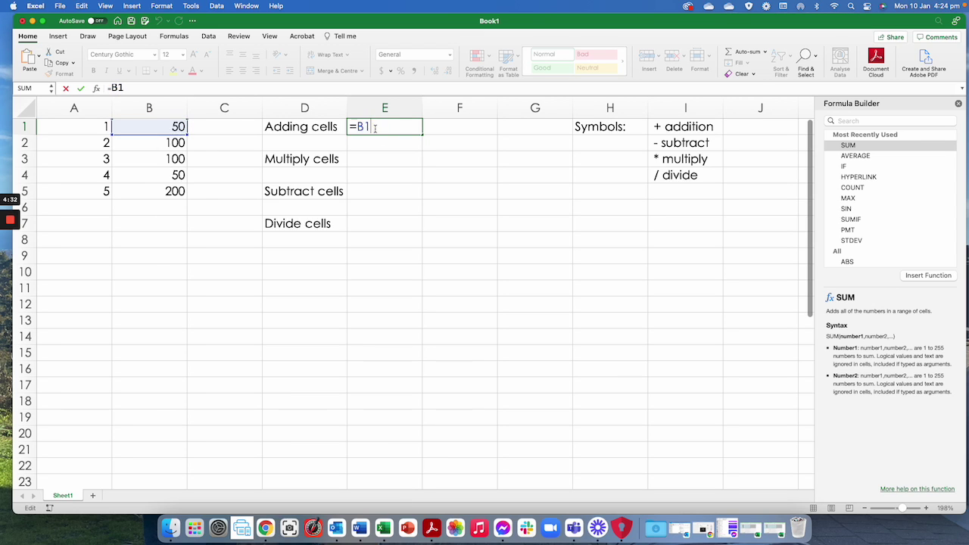
{"action": "type", "text": "+"}
{"action": "left_click", "coordinate": [157, 144]}
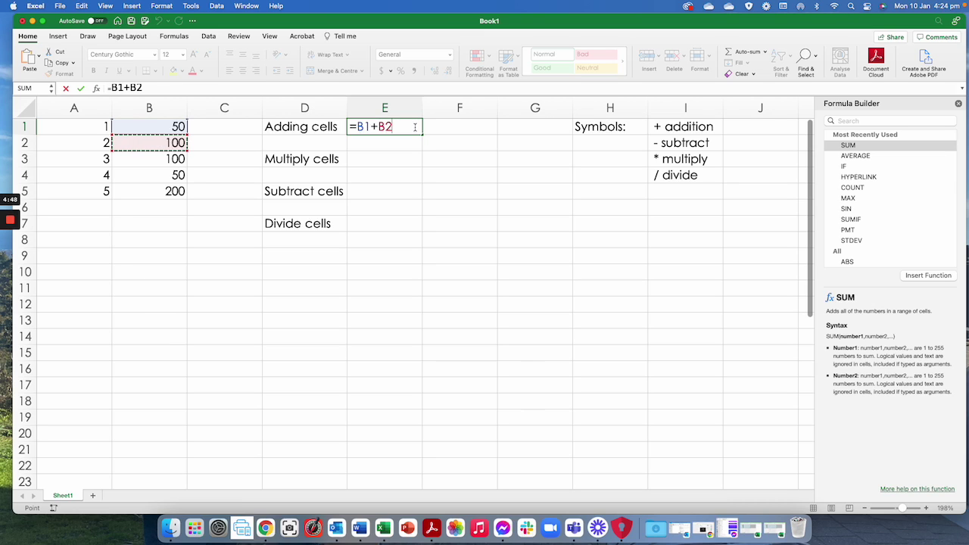
{"action": "key", "text": "Return"}
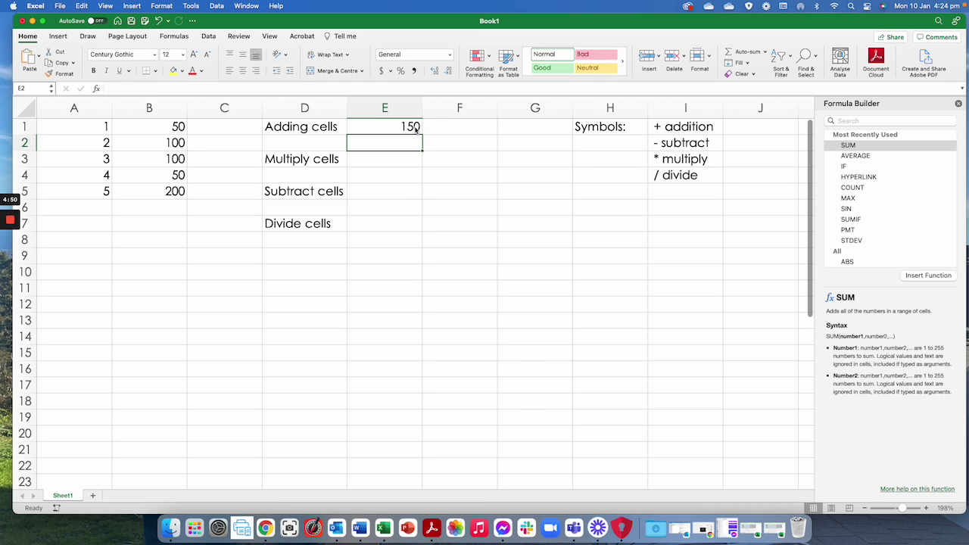
{"action": "left_click", "coordinate": [415, 131]}
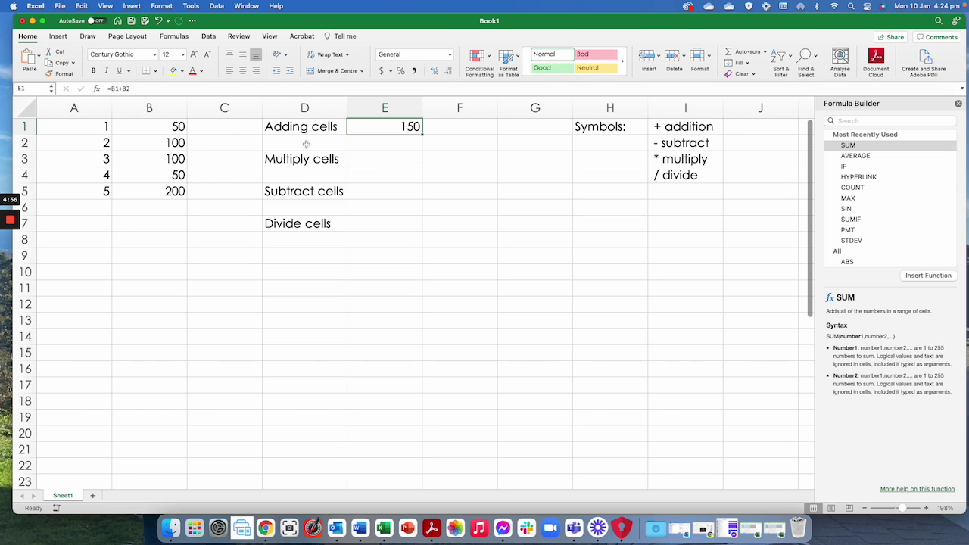
{"action": "left_click_drag", "start_coordinate": [149, 127], "coordinate": [150, 141]}
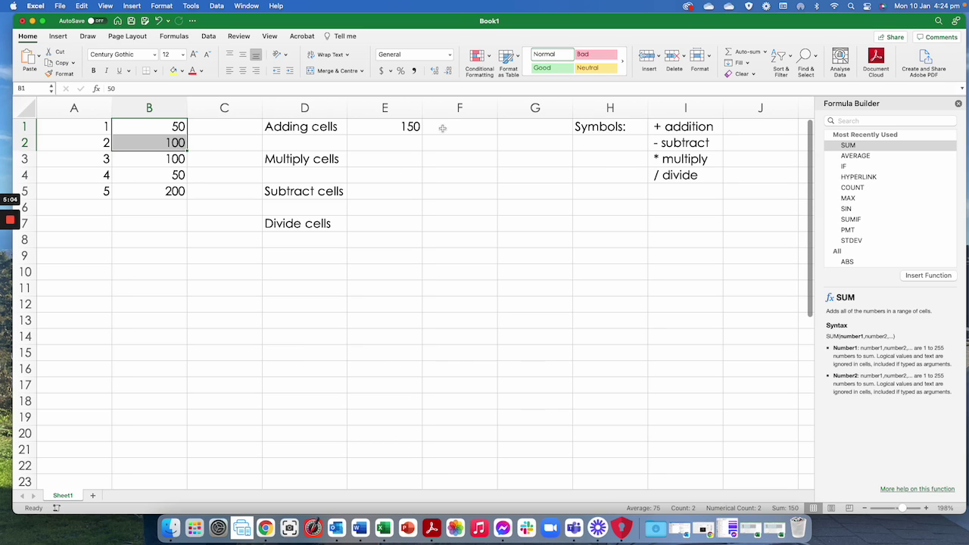
Replace the formula in cell E1 with =B1+B2+B3+B4+B5 to add all five values in column B.
{"action": "left_click", "coordinate": [384, 126]}
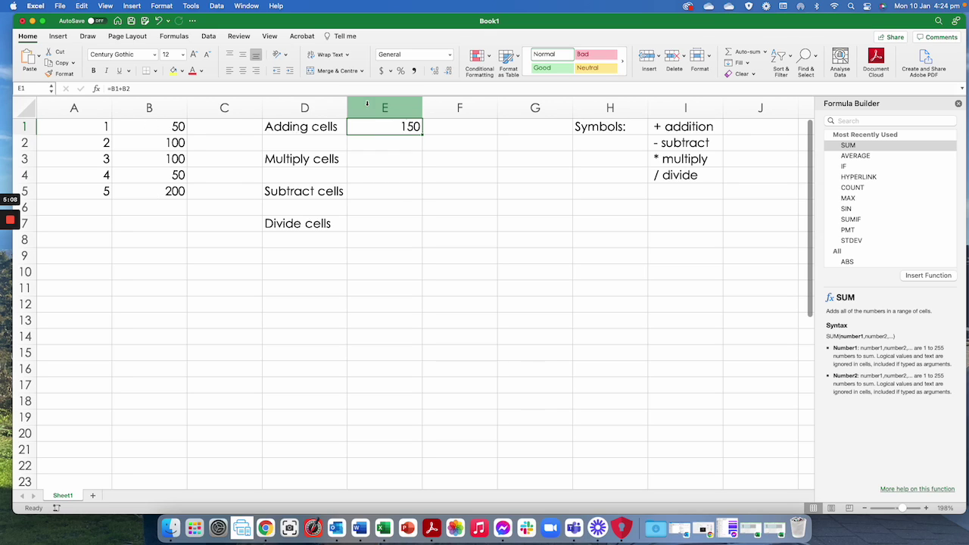
{"action": "left_click", "coordinate": [96, 89]}
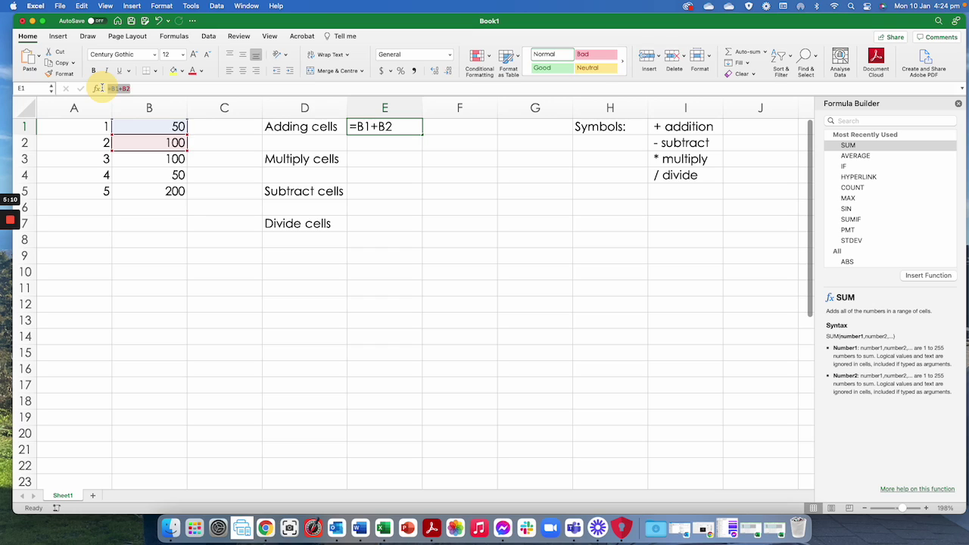
{"action": "key", "text": "BackSpace"}
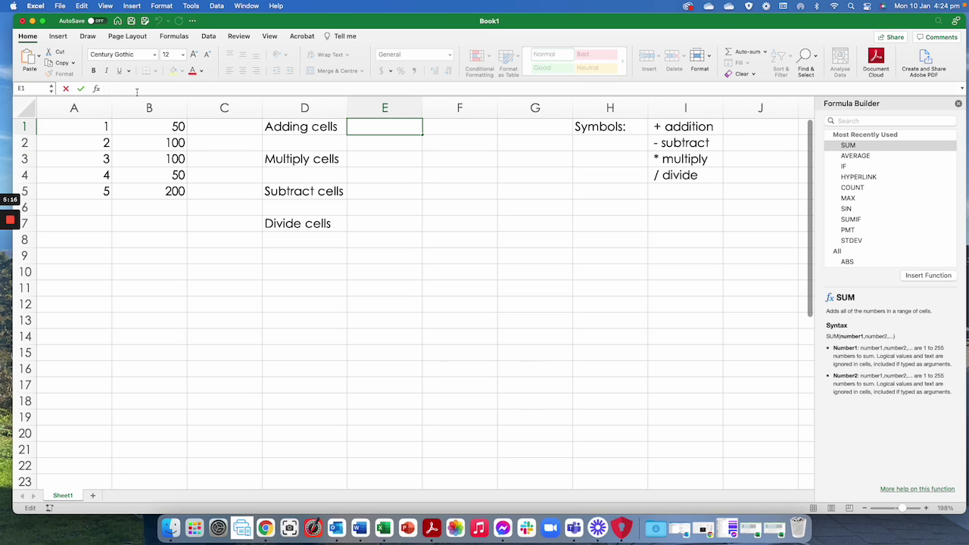
{"action": "type", "text": "="}
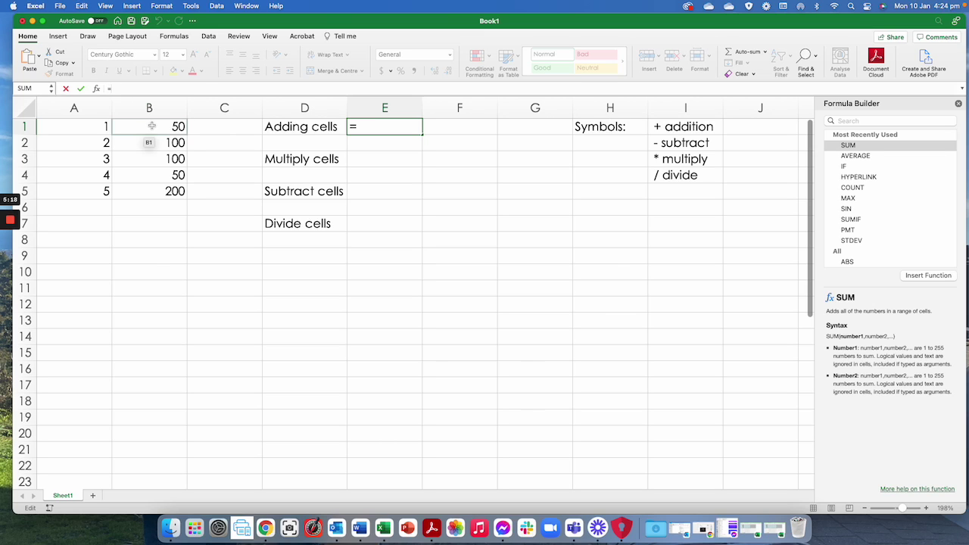
{"action": "left_click", "coordinate": [151, 126]}
{"action": "type", "text": "+"}
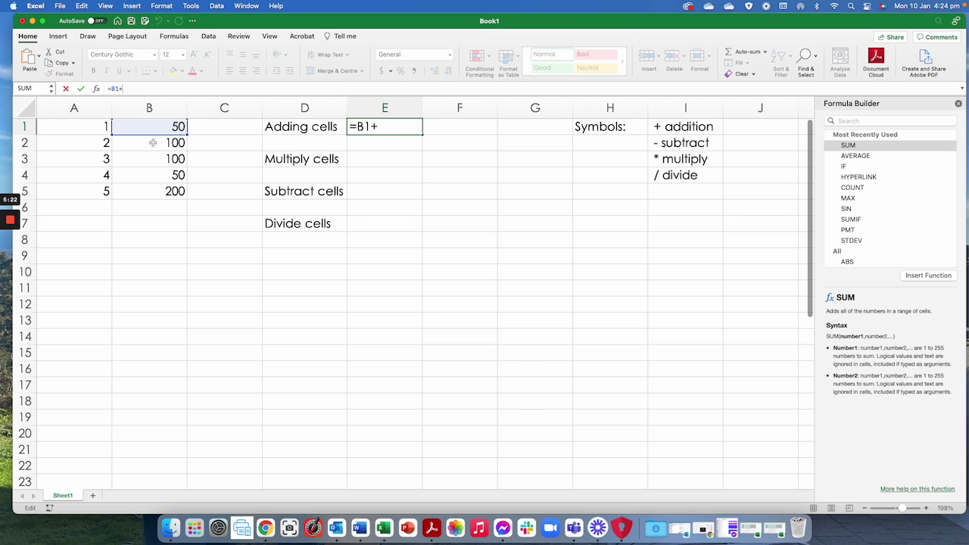
{"action": "left_click", "coordinate": [152, 143]}
{"action": "type", "text": "+"}
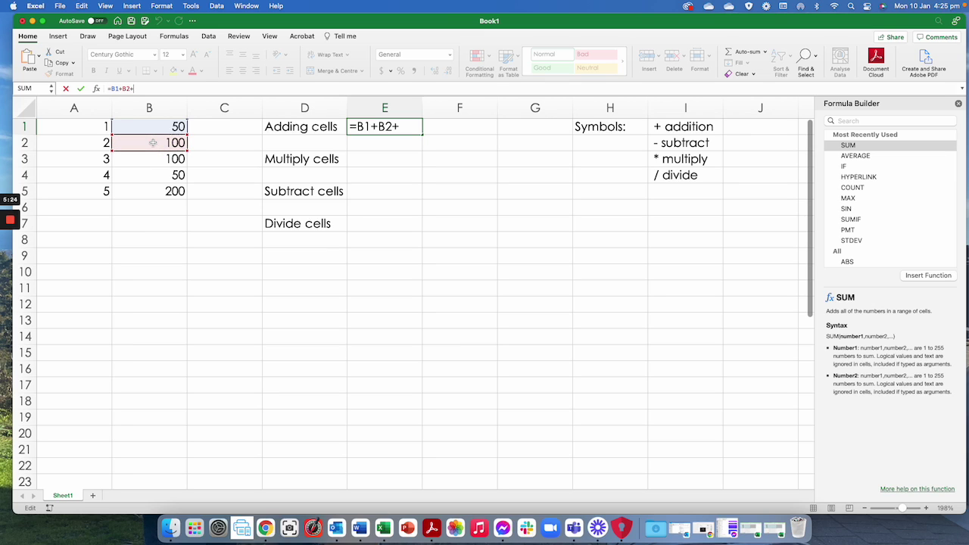
{"action": "left_click", "coordinate": [152, 159]}
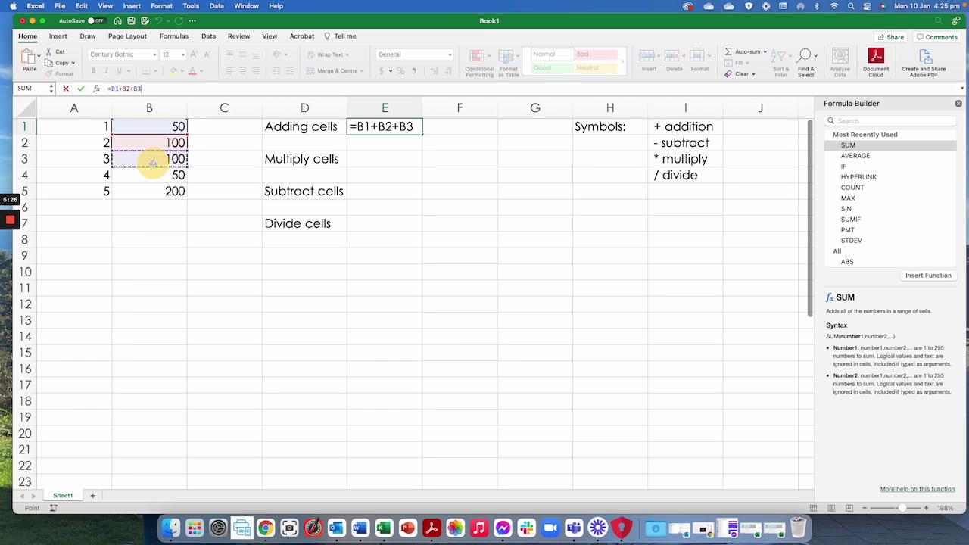
{"action": "type", "text": "+"}
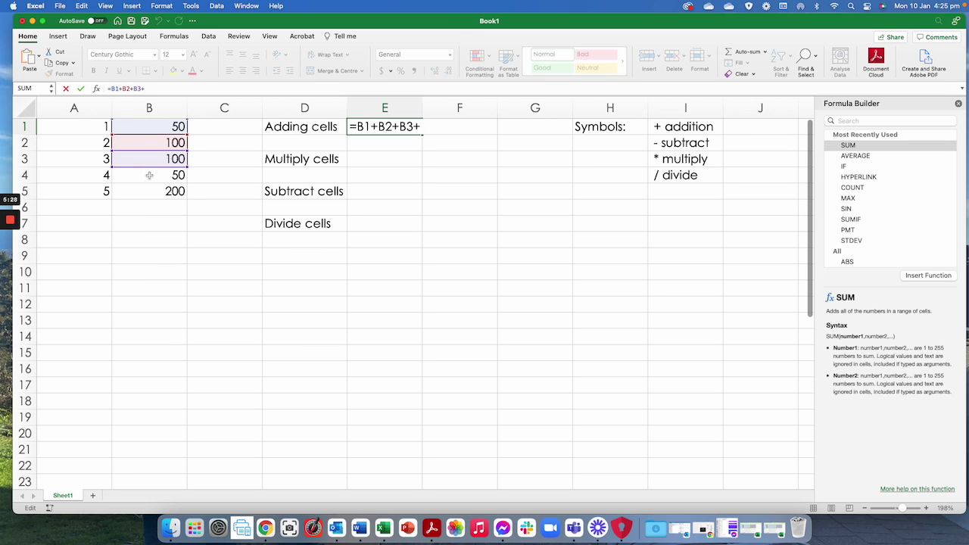
{"action": "left_click", "coordinate": [149, 175]}
{"action": "type", "text": "+"}
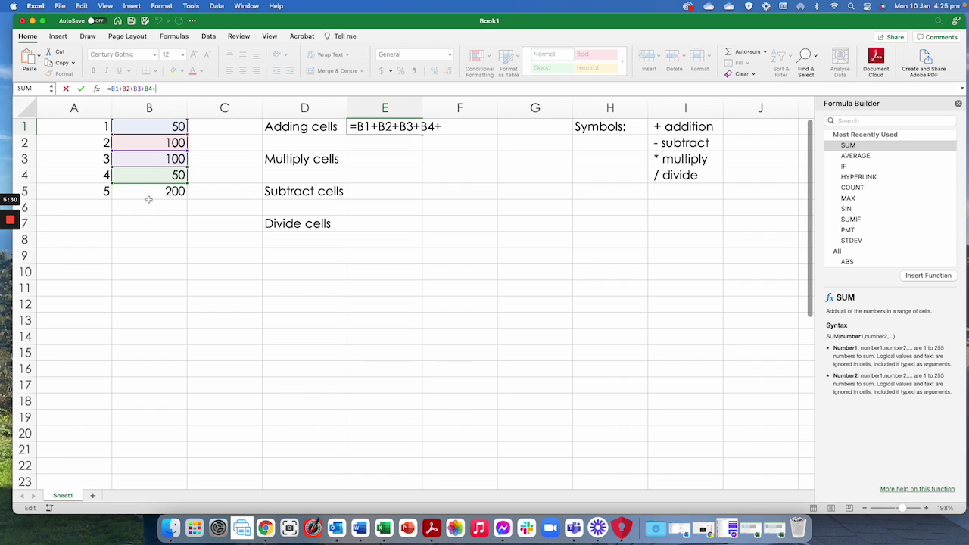
{"action": "left_click", "coordinate": [147, 192]}
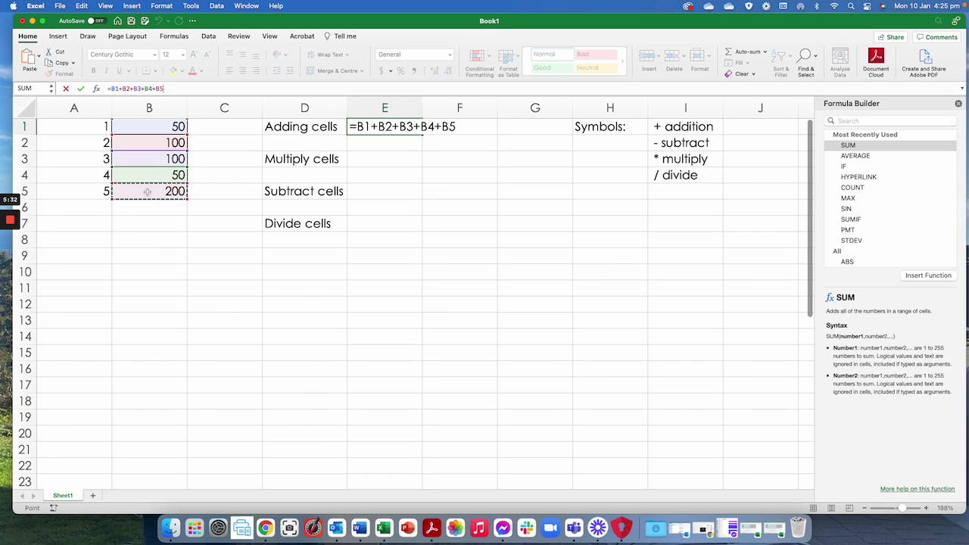
{"action": "key", "text": "Return"}
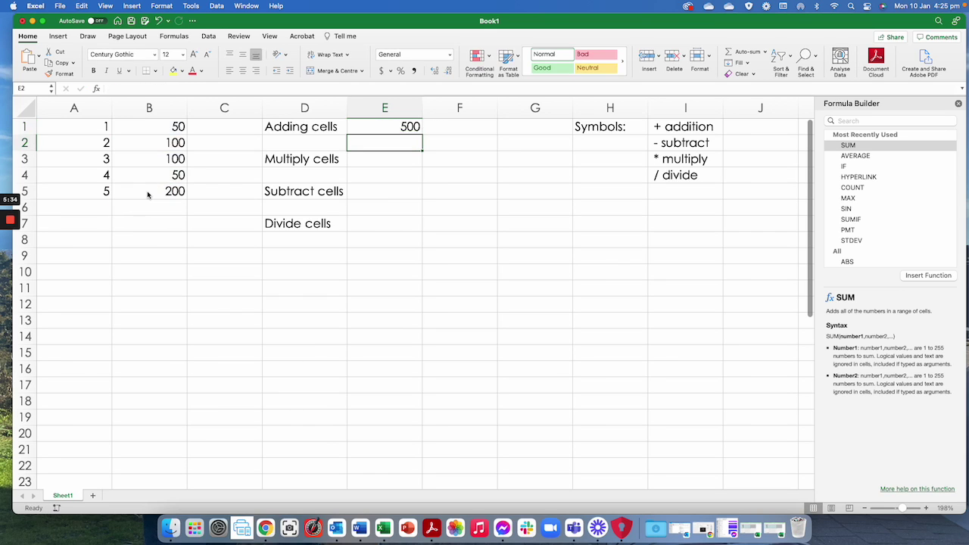
Open the addition formula in cell E1 and examine its cell references in the formula bar, keeping it as entered.
{"action": "left_click", "coordinate": [387, 127]}
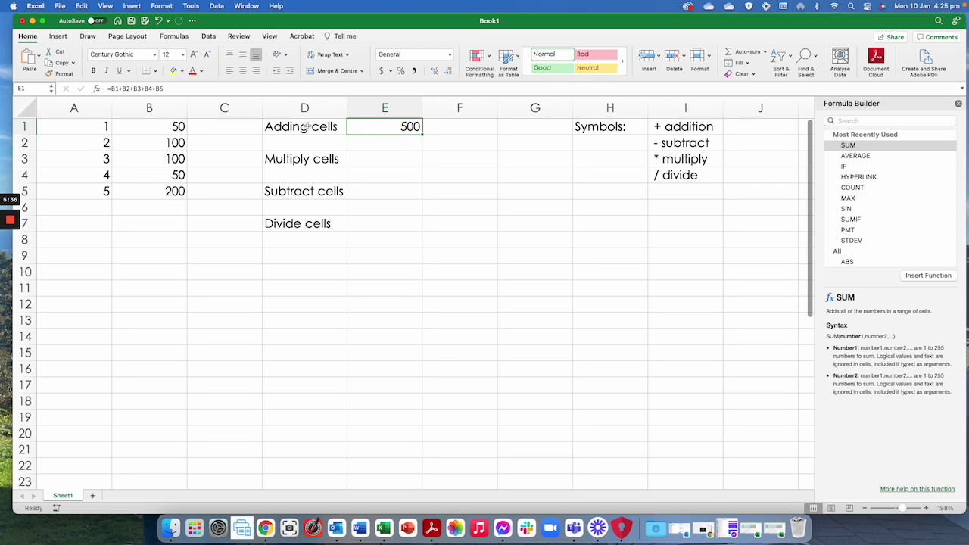
{"action": "left_click", "coordinate": [113, 88]}
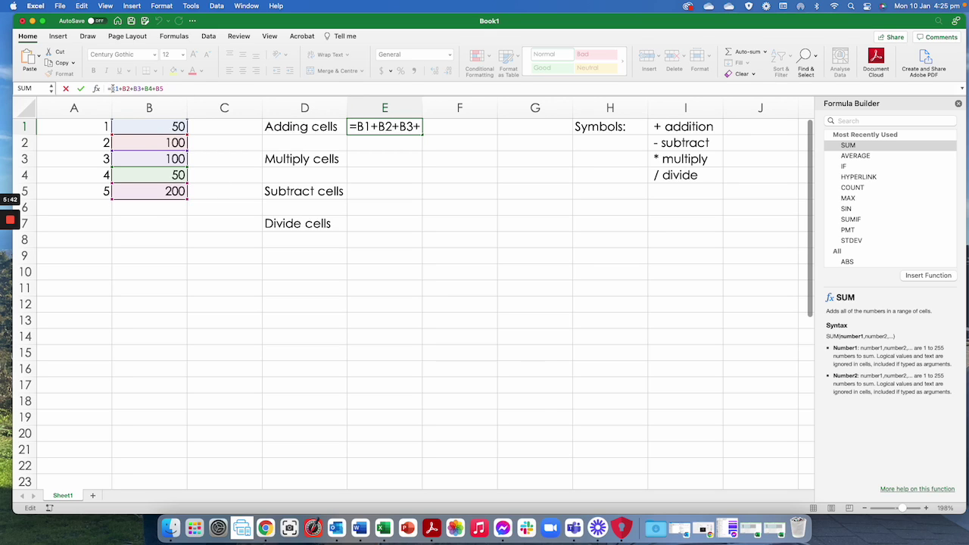
{"action": "left_click_drag", "start_coordinate": [113, 88], "coordinate": [162, 88]}
{"action": "left_click", "coordinate": [159, 89]}
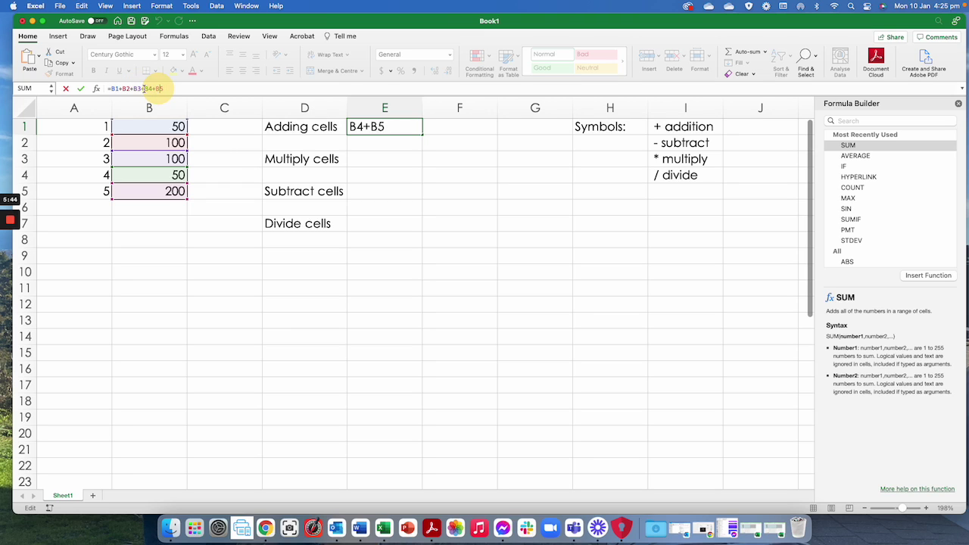
{"action": "left_click", "coordinate": [131, 89]}
{"action": "left_click", "coordinate": [109, 89]}
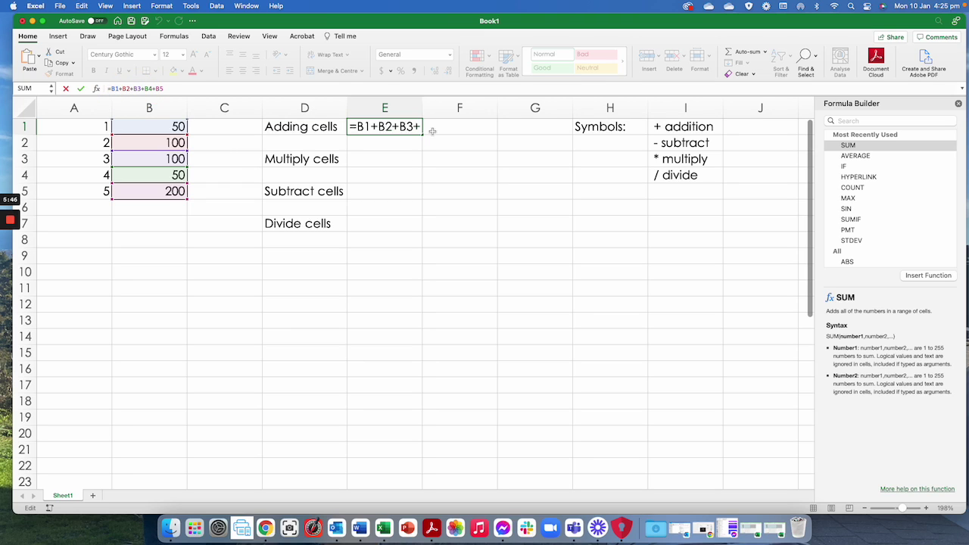
{"action": "left_click", "coordinate": [372, 126]}
{"action": "left_click", "coordinate": [177, 86]}
{"action": "key", "text": "Return"}
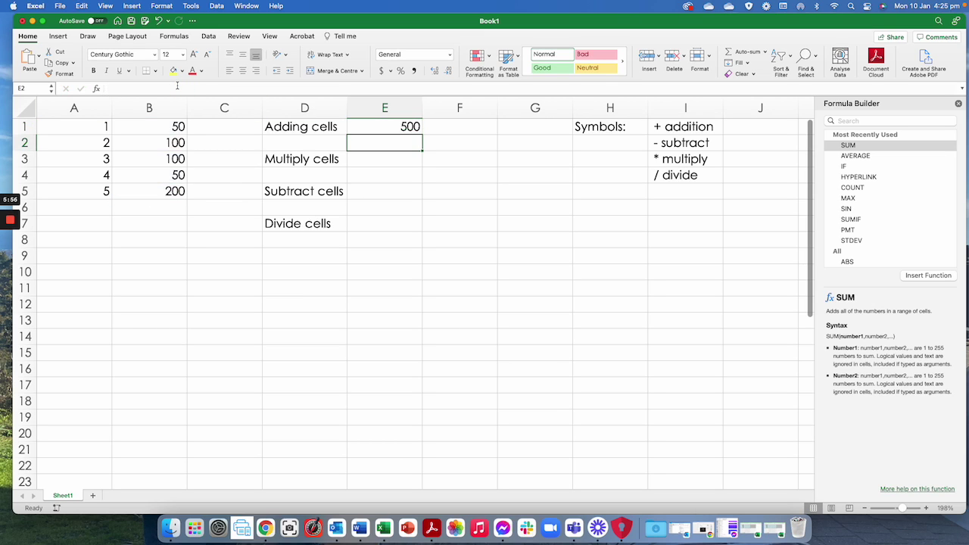
{"action": "left_click", "coordinate": [357, 126]}
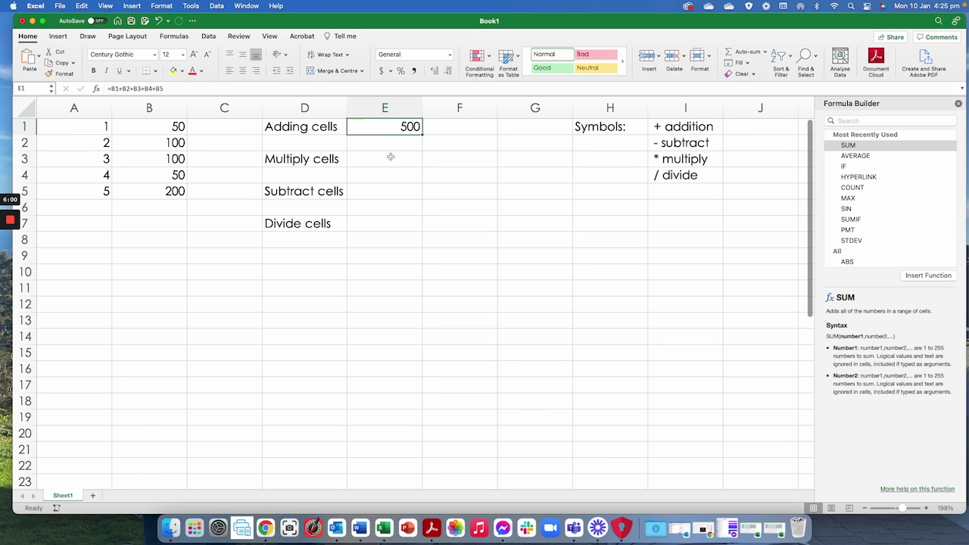
Enter =SUM(B1,B2,B3,B4,B5) in cell F1, listing each cell separately, and check its arguments in the Formula Builder.
{"action": "left_click", "coordinate": [454, 127]}
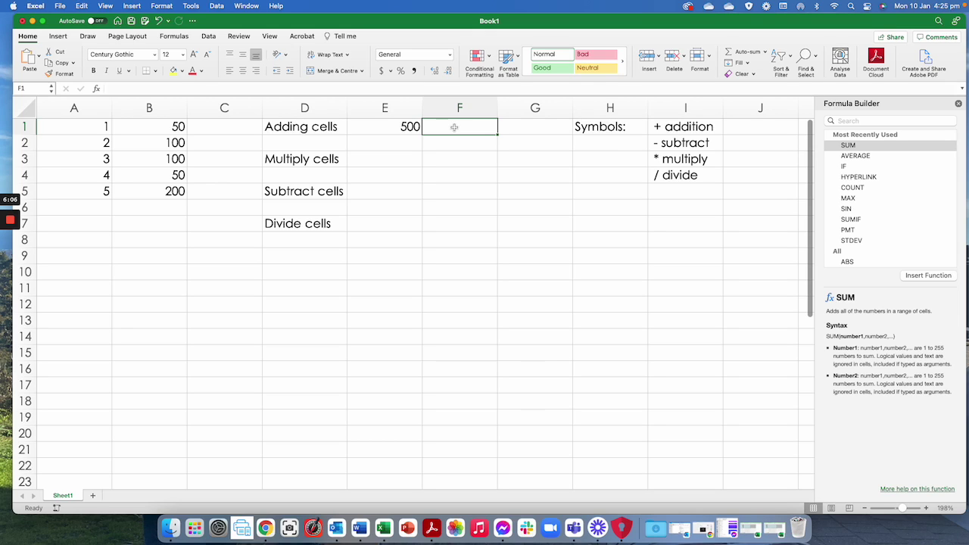
{"action": "type", "text": "=s"}
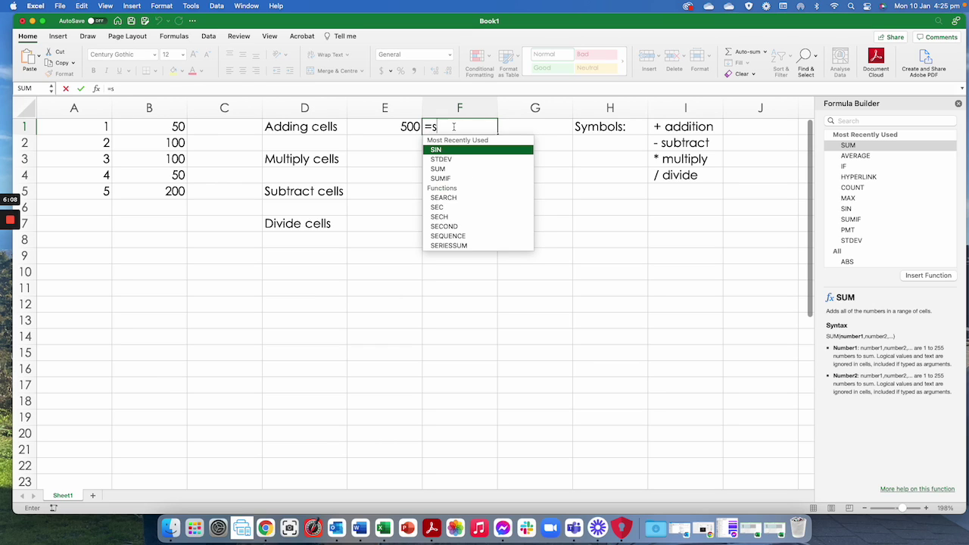
{"action": "type", "text": "um("}
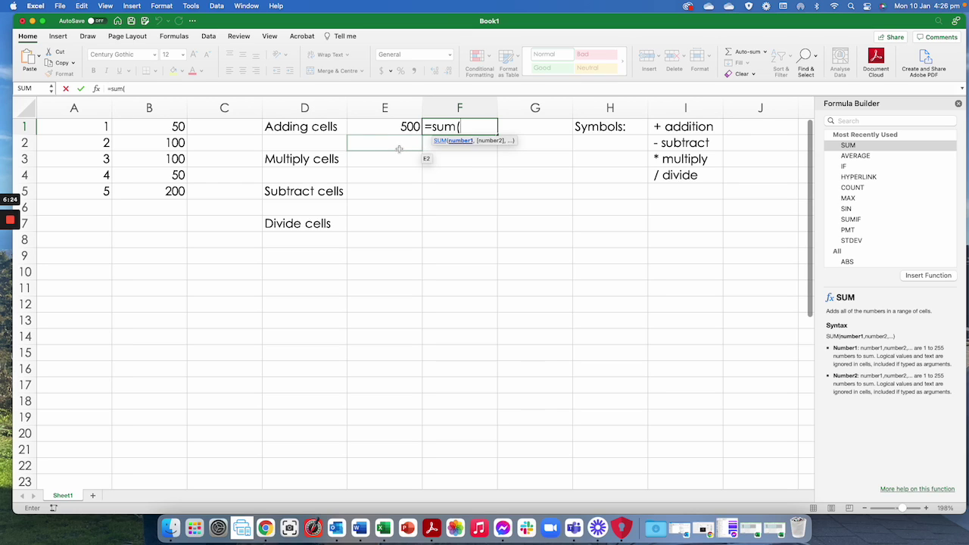
{"action": "left_click", "coordinate": [168, 127]}
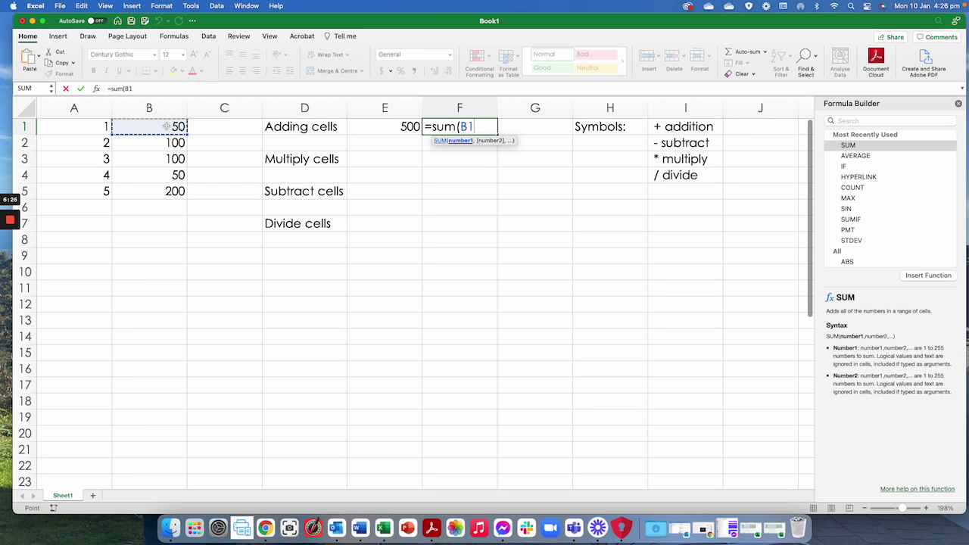
{"action": "type", "text": ","}
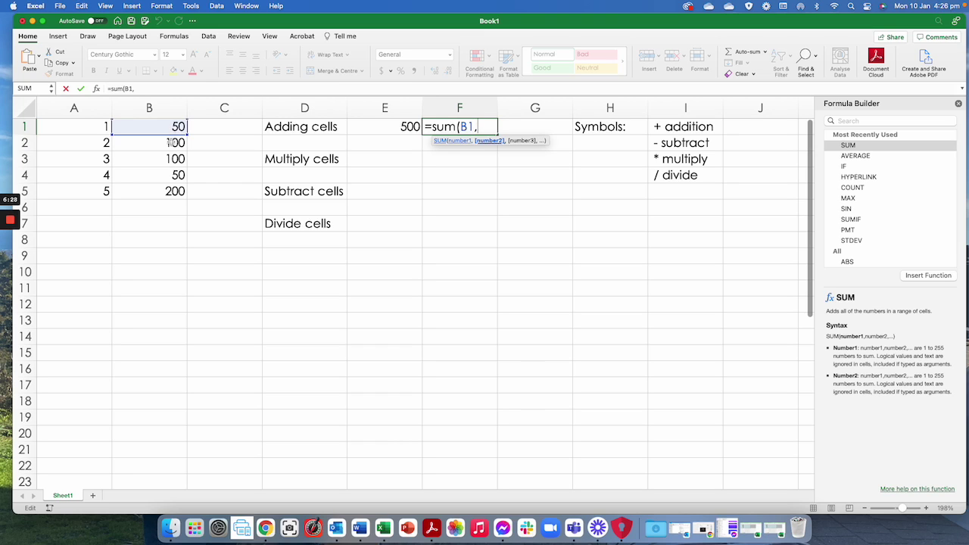
{"action": "left_click", "coordinate": [172, 143]}
{"action": "type", "text": ","}
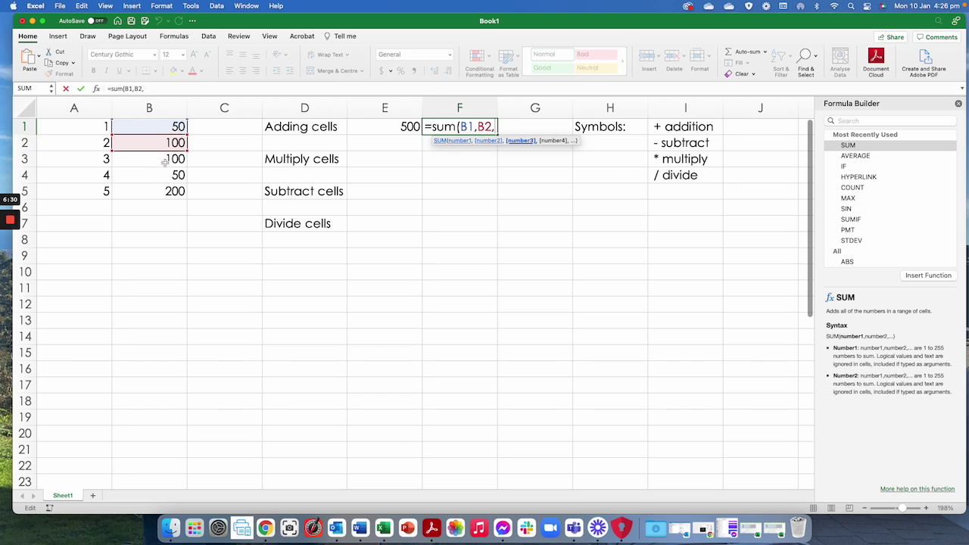
{"action": "left_click", "coordinate": [165, 162]}
{"action": "type", "text": ","}
{"action": "left_click", "coordinate": [164, 175]}
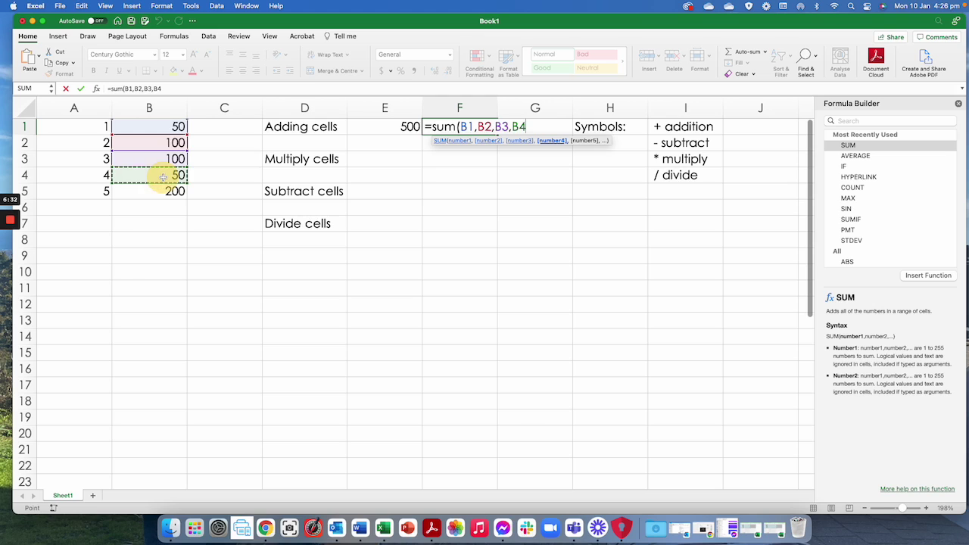
{"action": "type", "text": ","}
{"action": "left_click", "coordinate": [162, 192]}
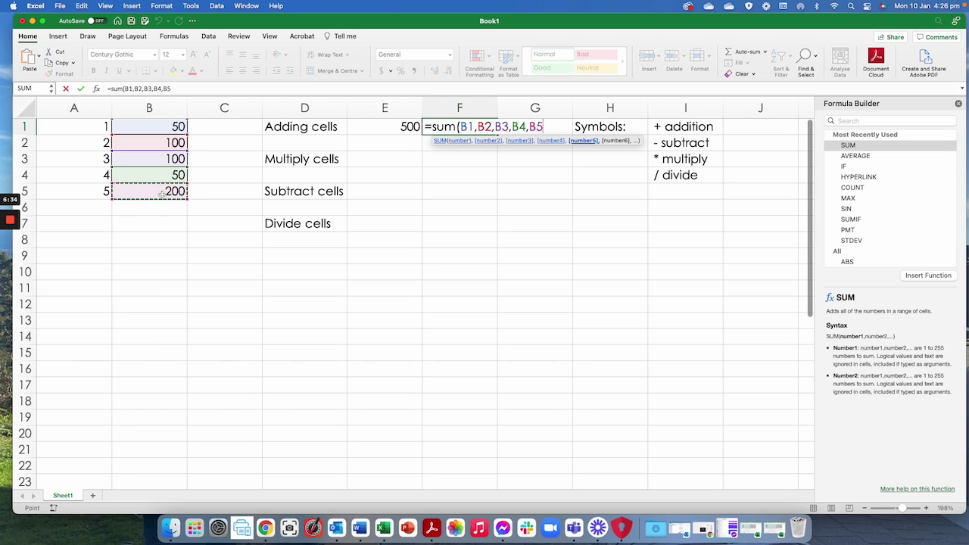
{"action": "type", "text": "("}
{"action": "type", "text": ")"}
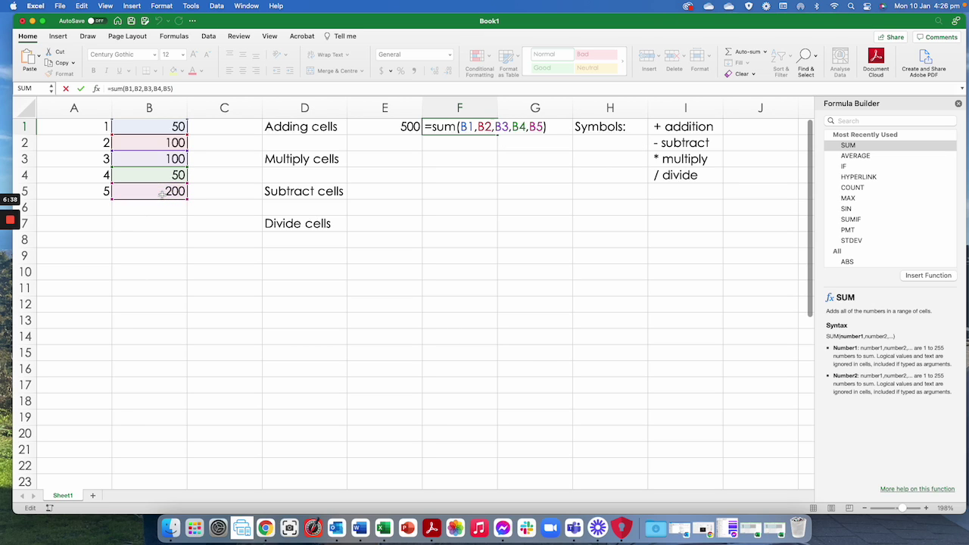
{"action": "key", "text": "Return"}
{"action": "key", "text": "Up"}
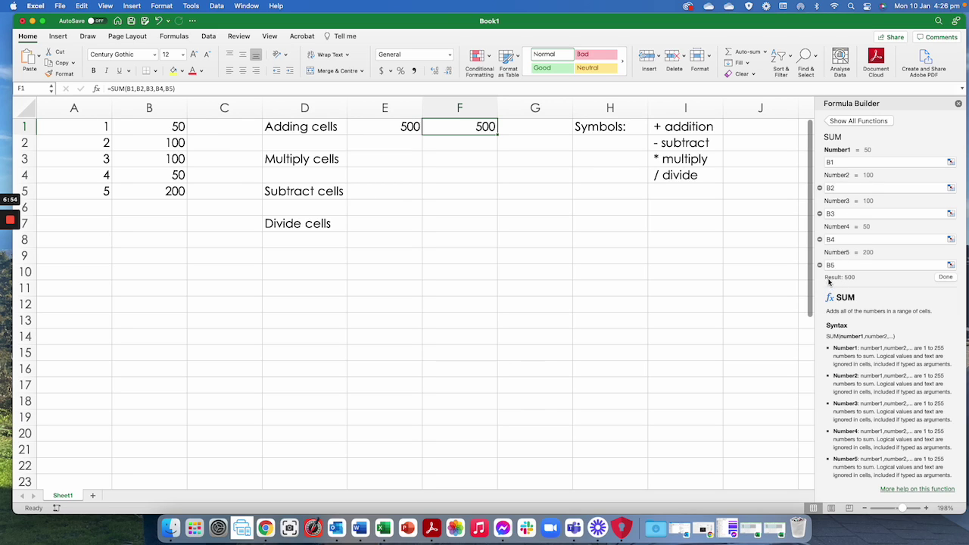
{"action": "left_click", "coordinate": [946, 276]}
Enter =SUM(B1:B5) in cell G1 to add the whole range, and check its argument in the Formula Builder.
{"action": "left_click", "coordinate": [524, 127]}
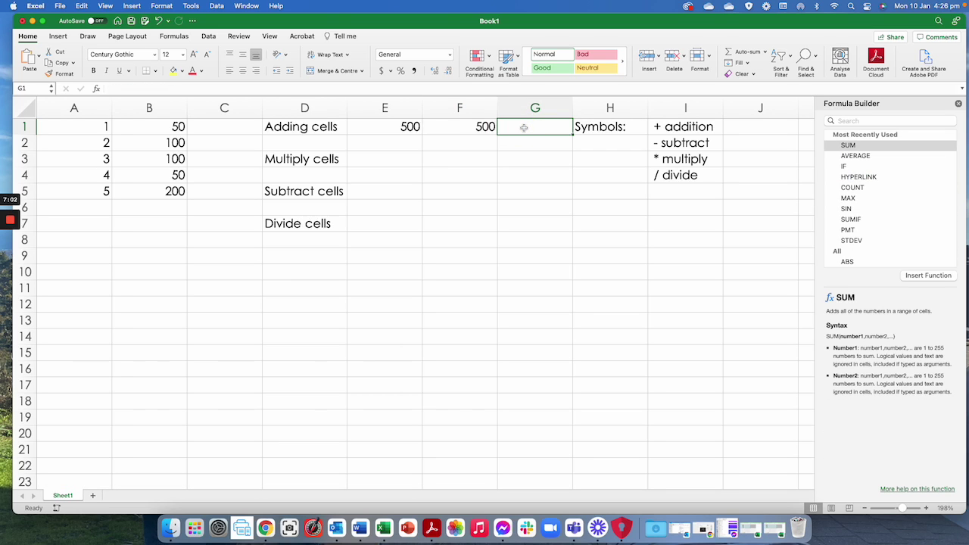
{"action": "type", "text": "=sum"}
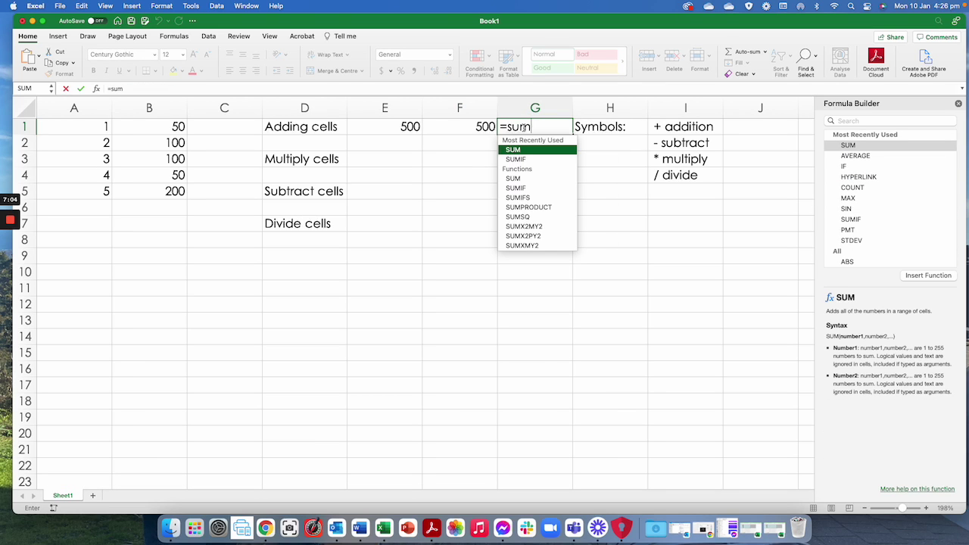
{"action": "type", "text": "("}
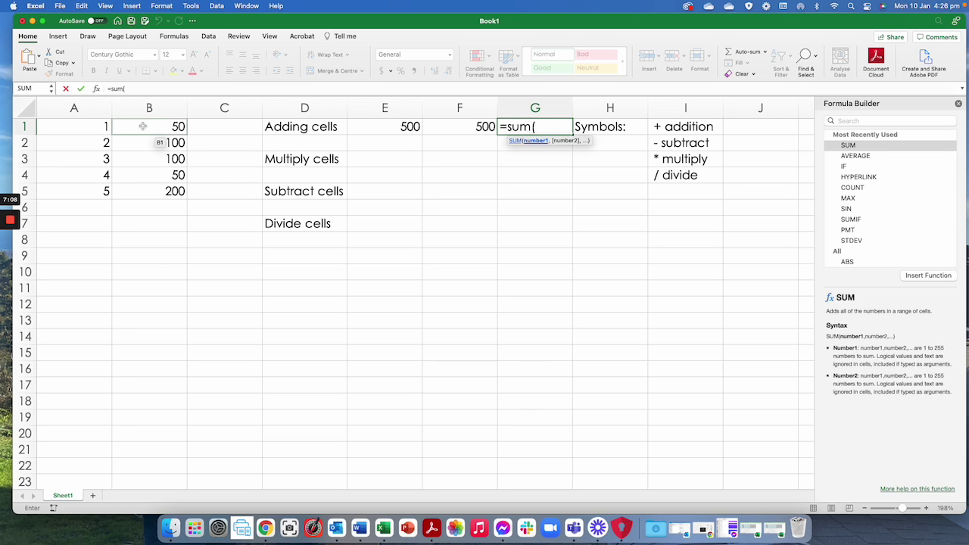
{"action": "left_click_drag", "start_coordinate": [140, 125], "coordinate": [143, 188]}
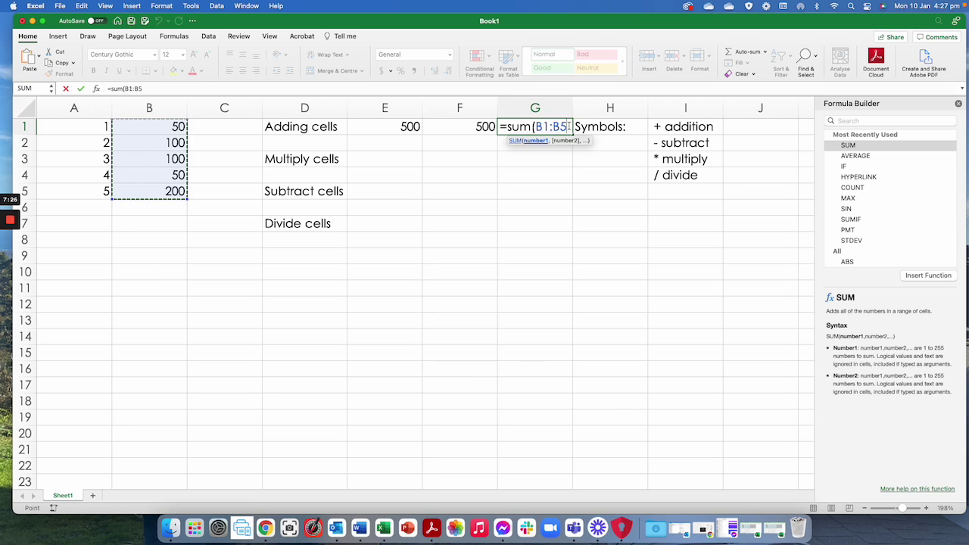
{"action": "type", "text": ")"}
{"action": "key", "text": "Return"}
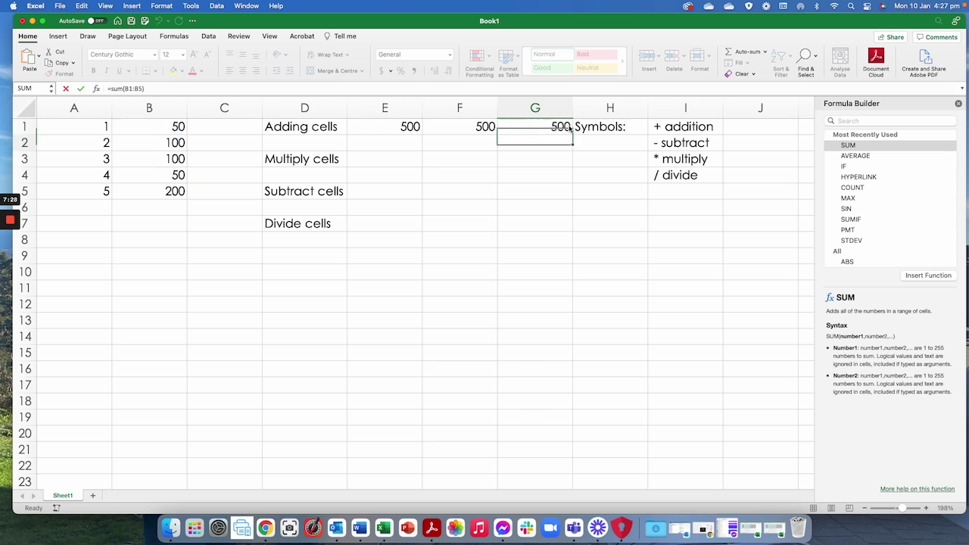
{"action": "left_click", "coordinate": [568, 127]}
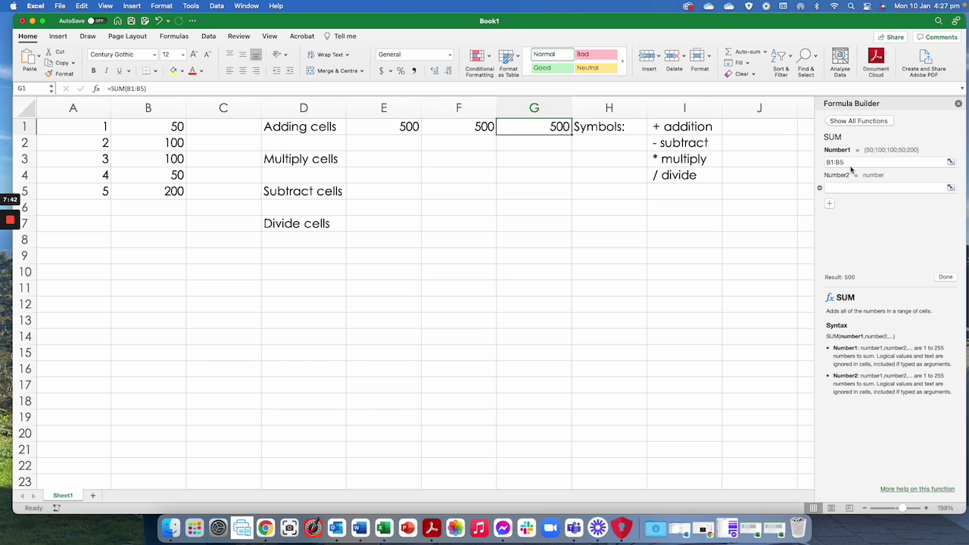
{"action": "left_click", "coordinate": [946, 276]}
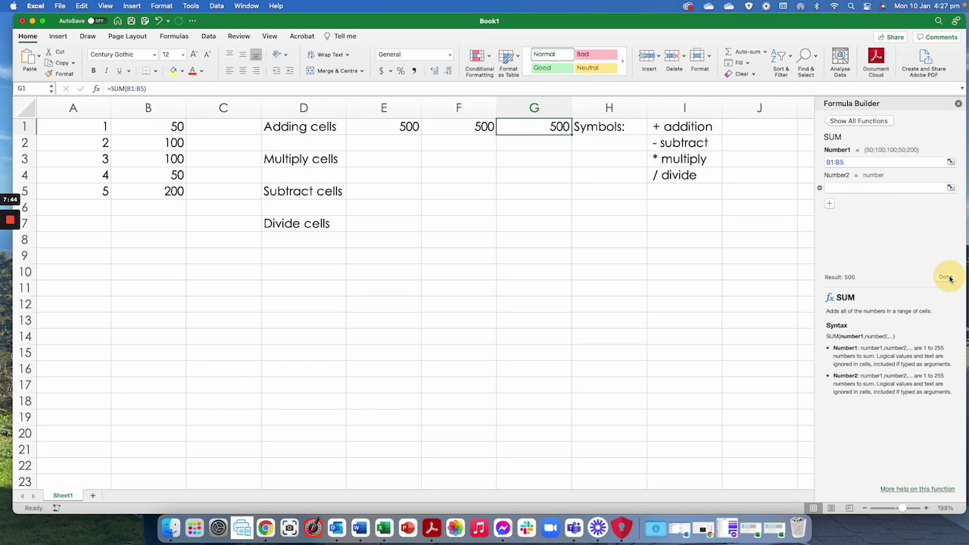
{"action": "left_click", "coordinate": [532, 236]}
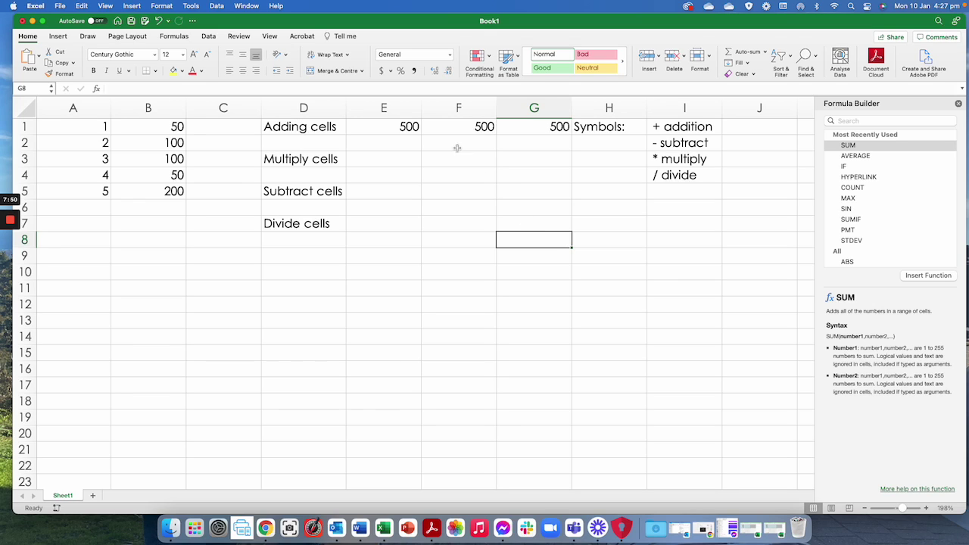
Multiply cells A5 and B5 by entering the formula =A5*B5 in cell E3 beside "Multiply cells".
{"action": "left_click", "coordinate": [388, 159]}
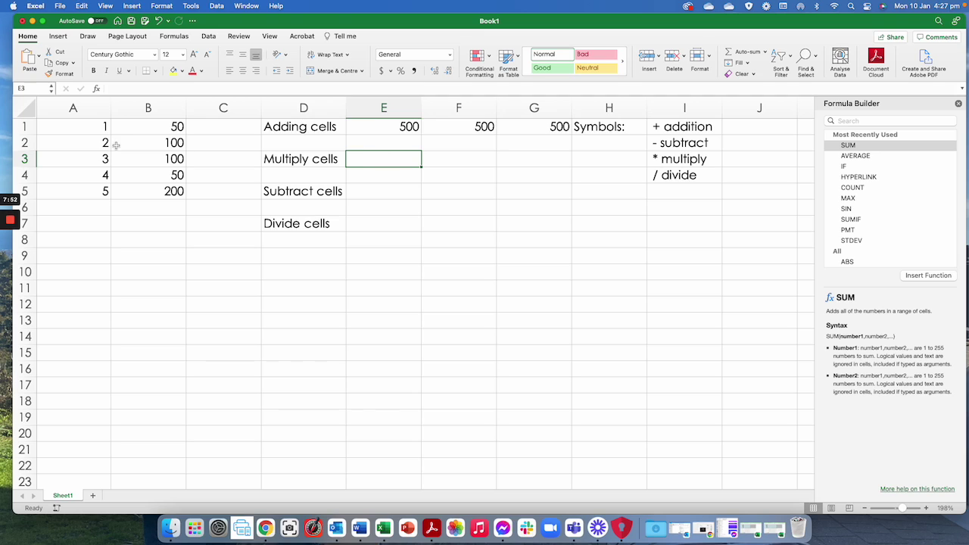
{"action": "left_click_drag", "start_coordinate": [97, 194], "coordinate": [139, 199]}
{"action": "left_click", "coordinate": [75, 191]}
{"action": "left_click", "coordinate": [134, 195]}
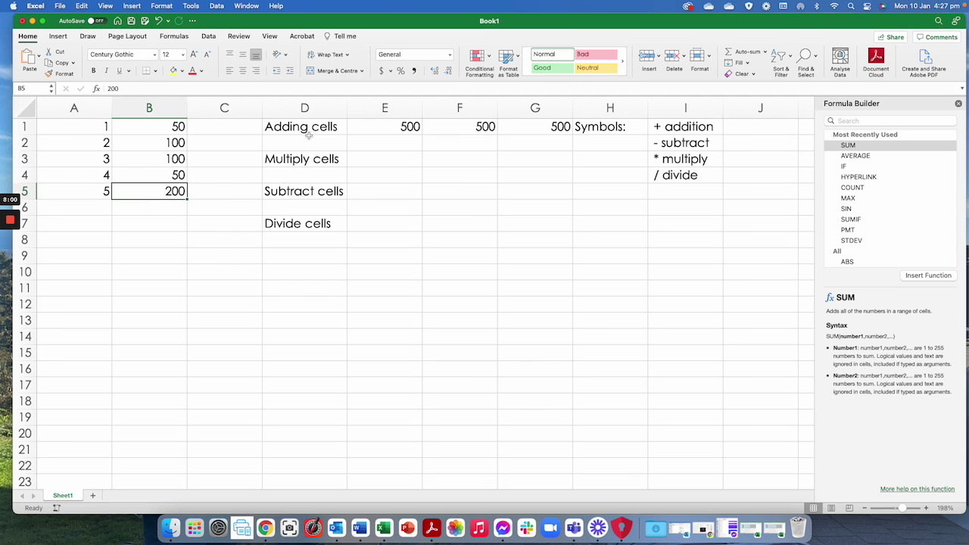
{"action": "left_click", "coordinate": [370, 161]}
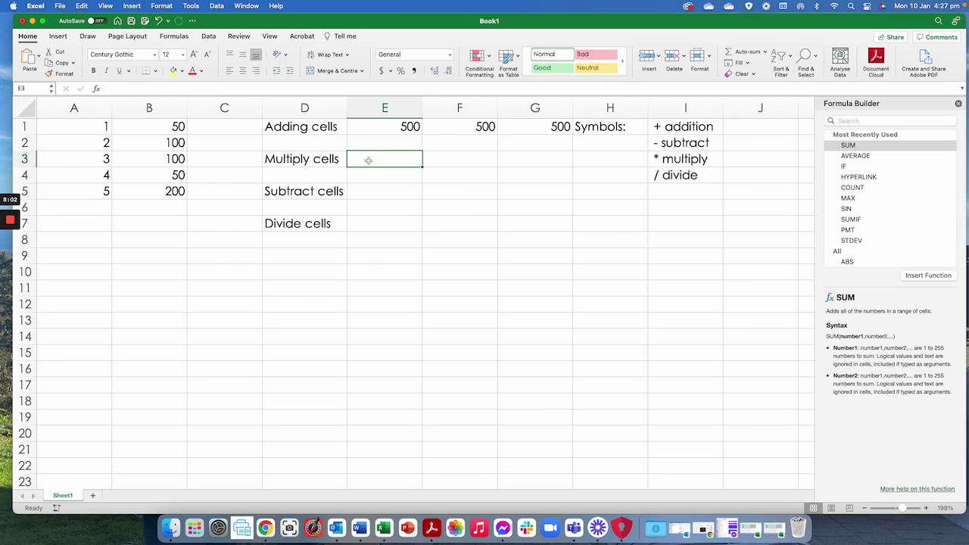
{"action": "type", "text": "="}
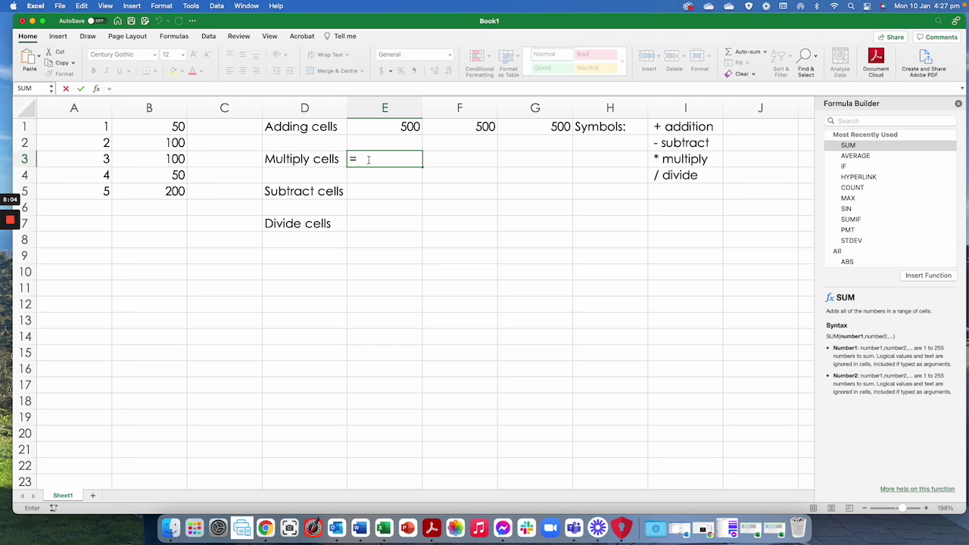
{"action": "left_click", "coordinate": [101, 192]}
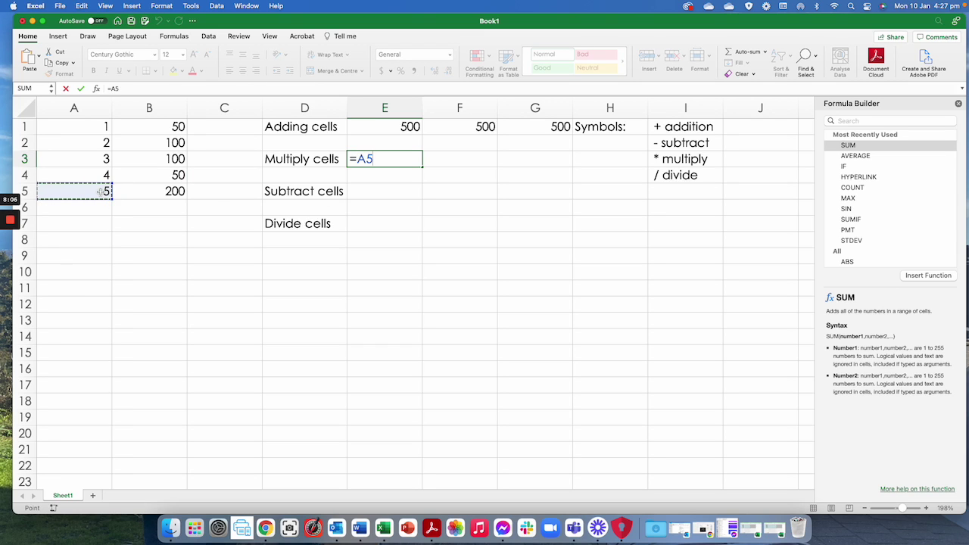
{"action": "type", "text": "*"}
{"action": "left_click", "coordinate": [159, 193]}
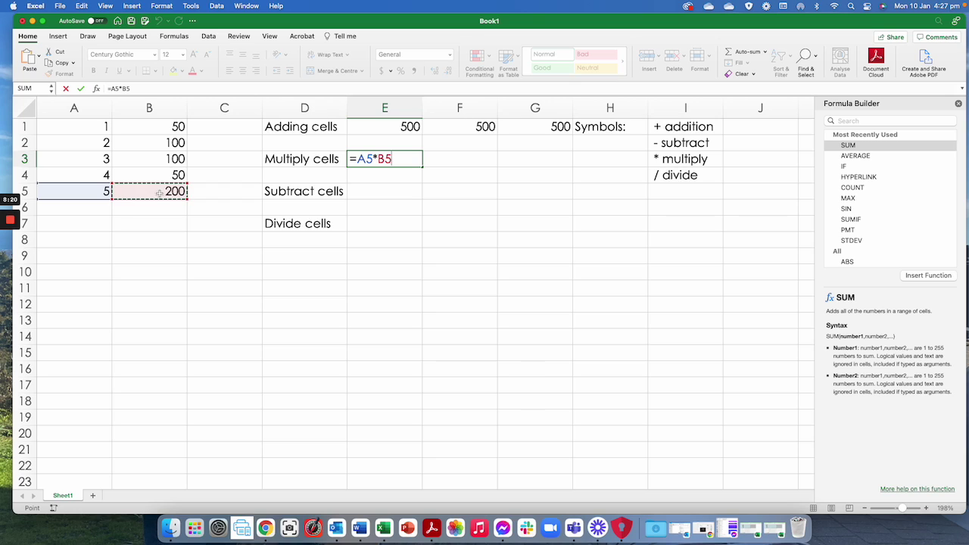
{"action": "key", "text": "Return"}
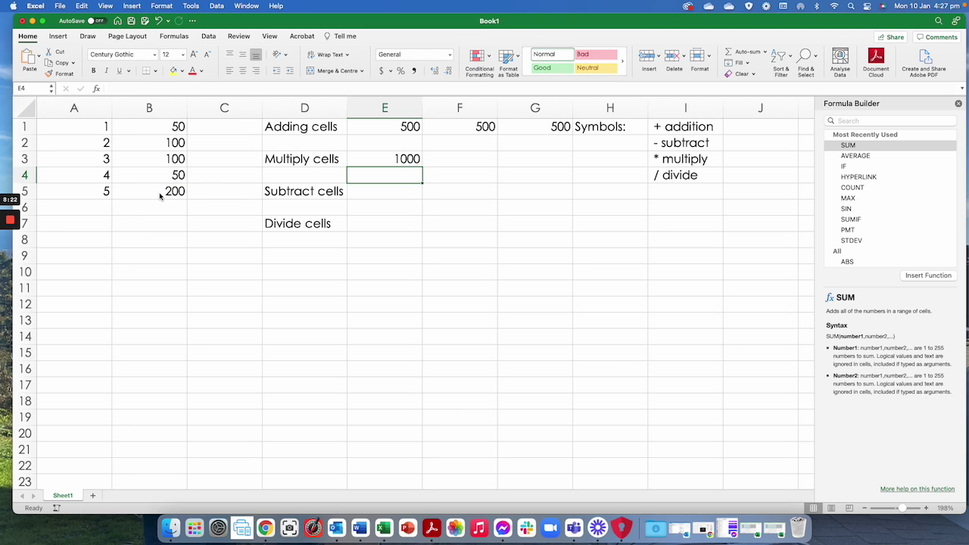
{"action": "key", "text": "Up"}
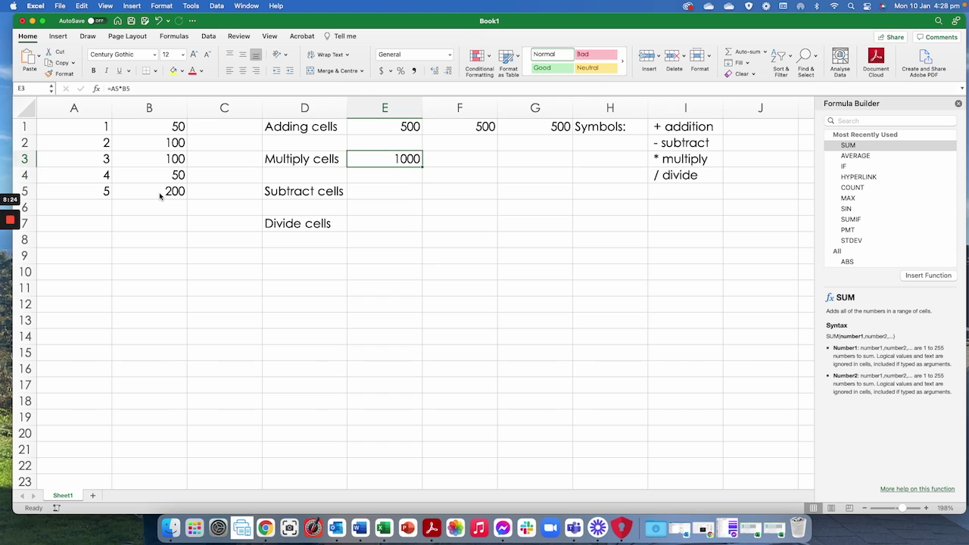
Multiply cells A5 and B5 with the SUM function by entering =SUM(A5*B5) in cell F3.
{"action": "key", "text": "Right"}
{"action": "type", "text": "=sum("}
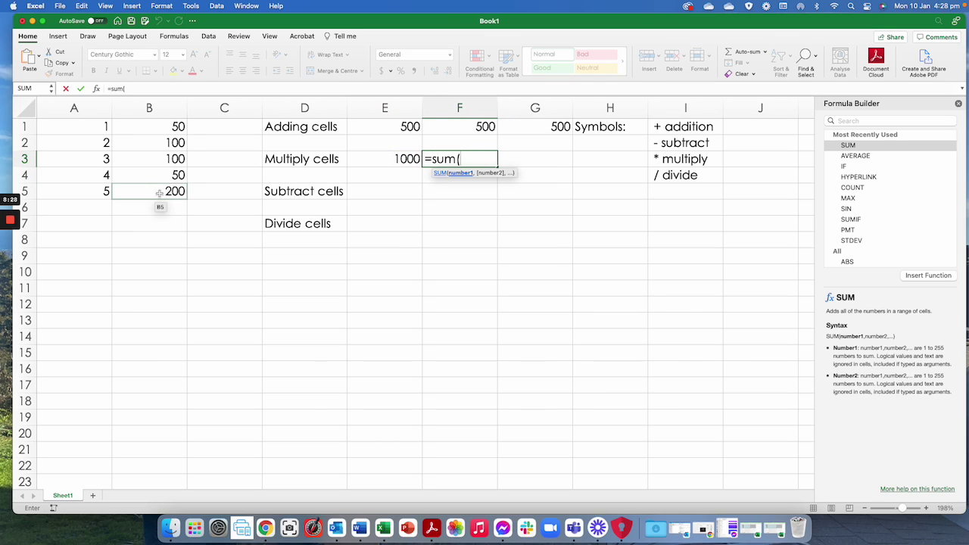
{"action": "left_click", "coordinate": [87, 192]}
{"action": "type", "text": "*"}
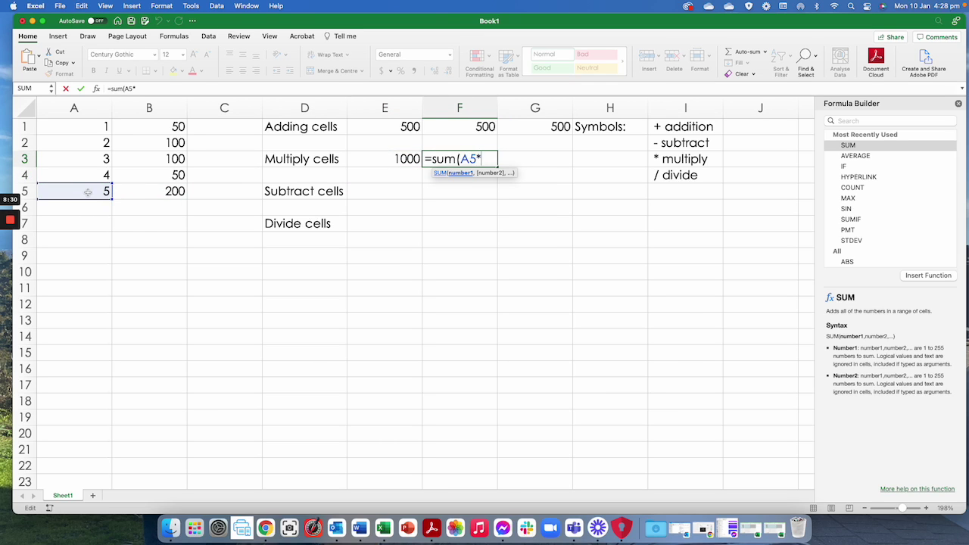
{"action": "left_click", "coordinate": [141, 192]}
{"action": "type", "text": ")"}
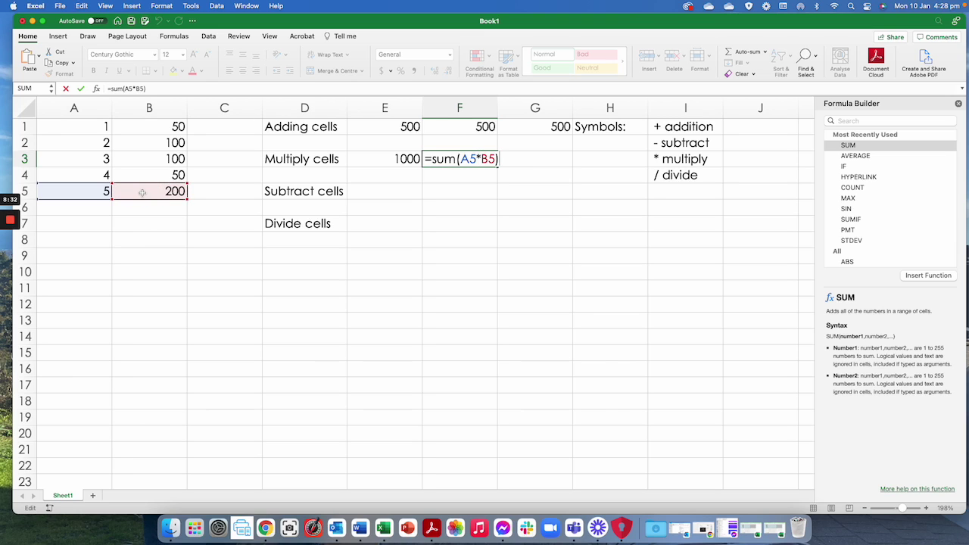
{"action": "key", "text": "Return"}
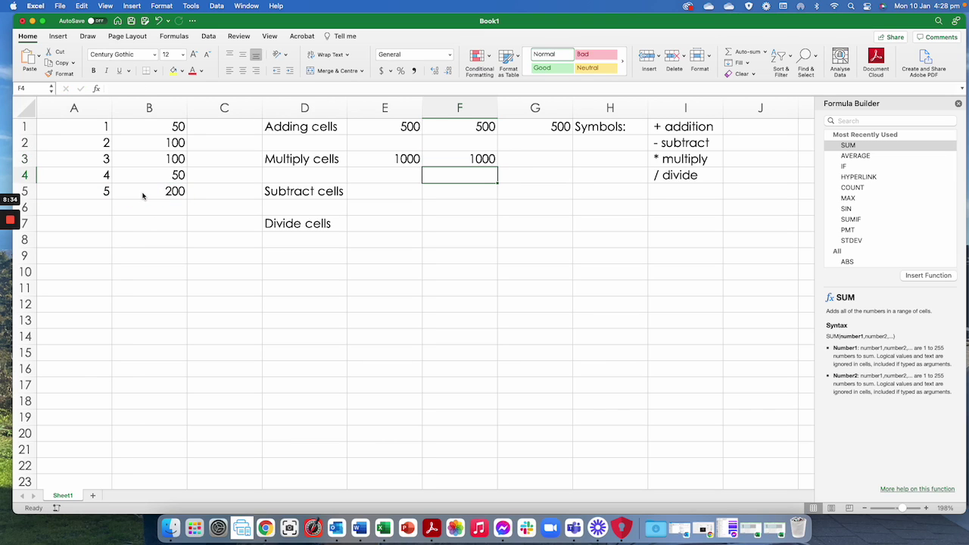
Compare the plain multiplication formula in cell E3 with the SUM version in F3, checking their cell references and arguments.
{"action": "key", "text": "Up"}
{"action": "key", "text": "Left"}
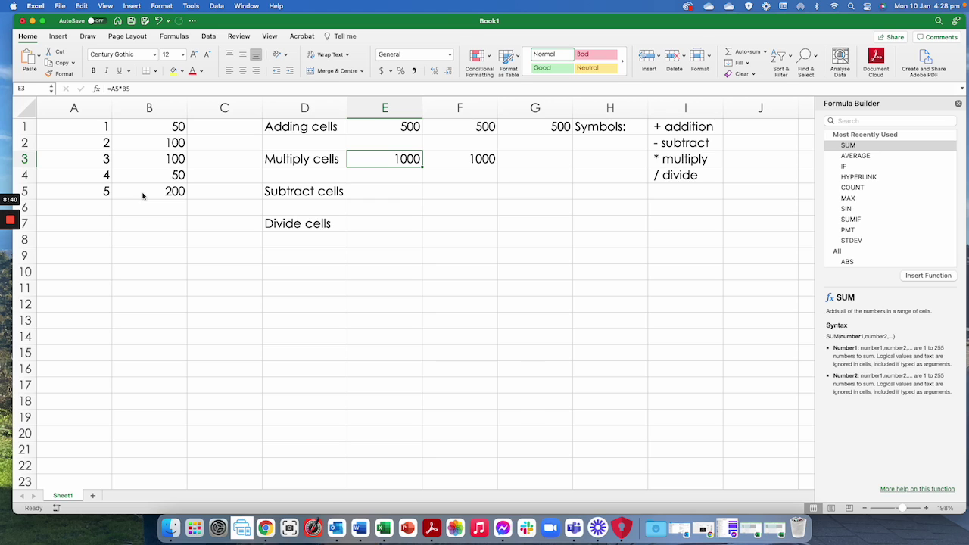
{"action": "left_click", "coordinate": [133, 88]}
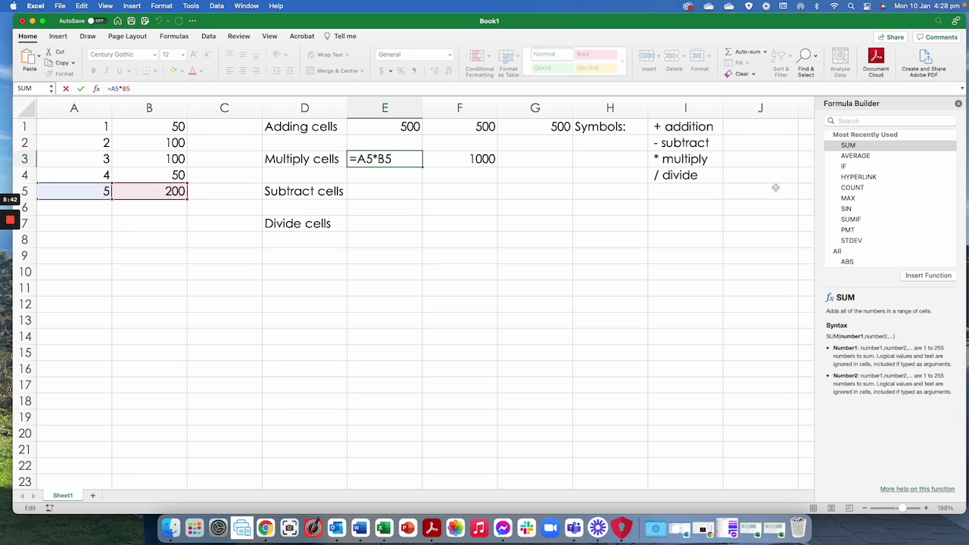
{"action": "left_click", "coordinate": [383, 197]}
{"action": "left_click", "coordinate": [390, 161]}
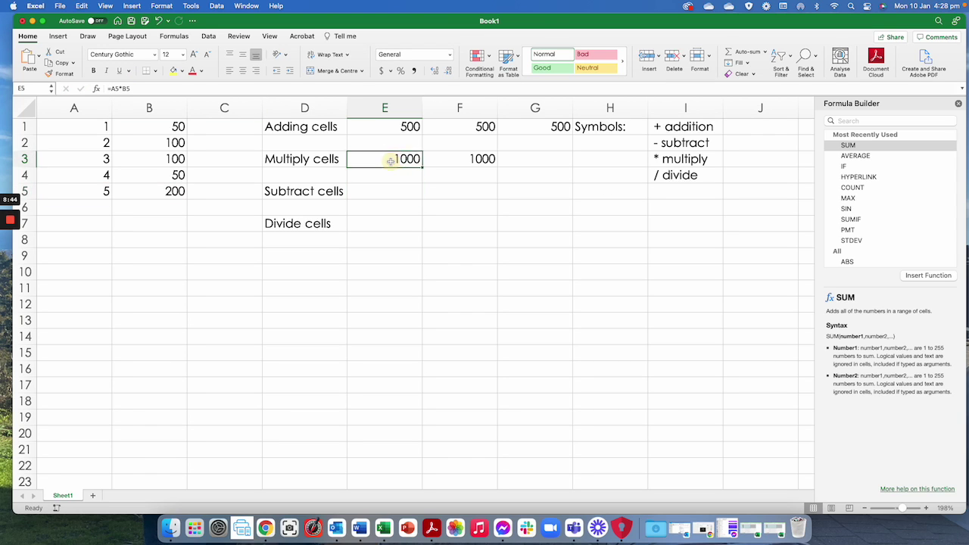
{"action": "left_click", "coordinate": [473, 160]}
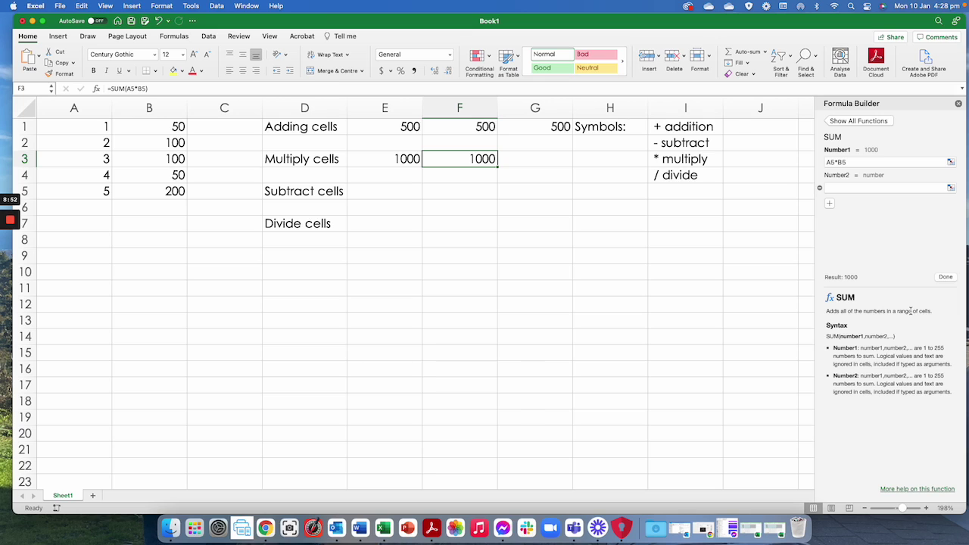
Subtract cell B4 from B5 by entering the formula =B5-B4 in cell E5 beside "Subtract cells".
{"action": "left_click", "coordinate": [381, 192]}
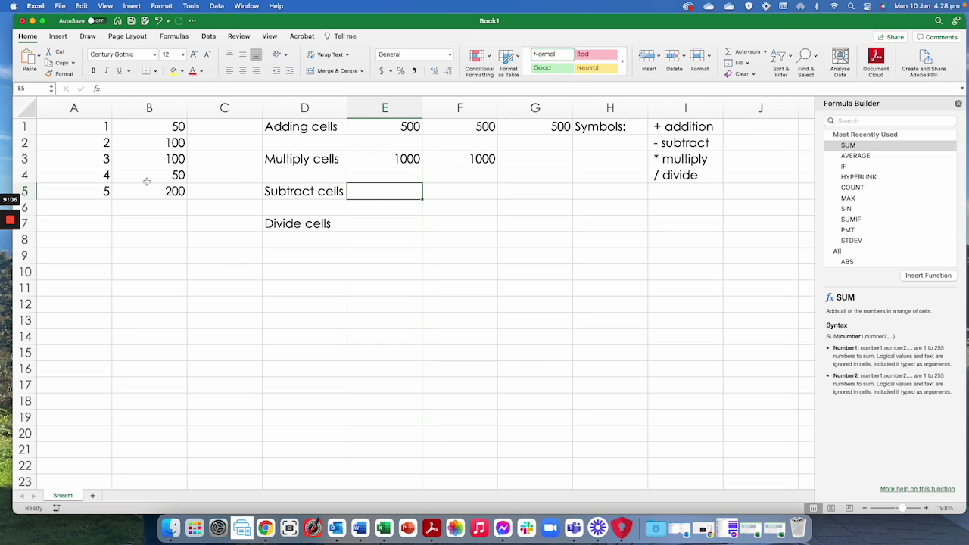
{"action": "left_click_drag", "start_coordinate": [147, 179], "coordinate": [147, 190]}
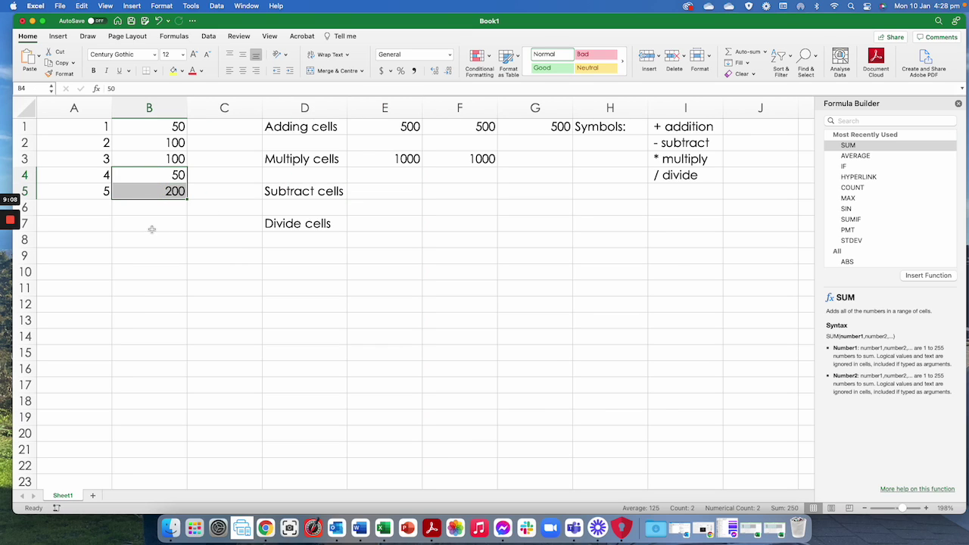
{"action": "left_click", "coordinate": [146, 178]}
{"action": "left_click", "coordinate": [144, 189]}
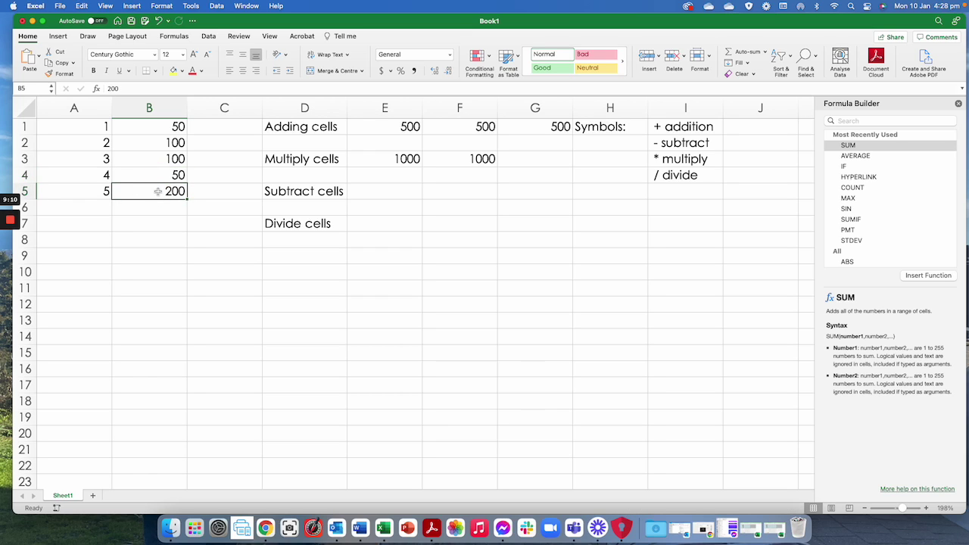
{"action": "left_click", "coordinate": [148, 174]}
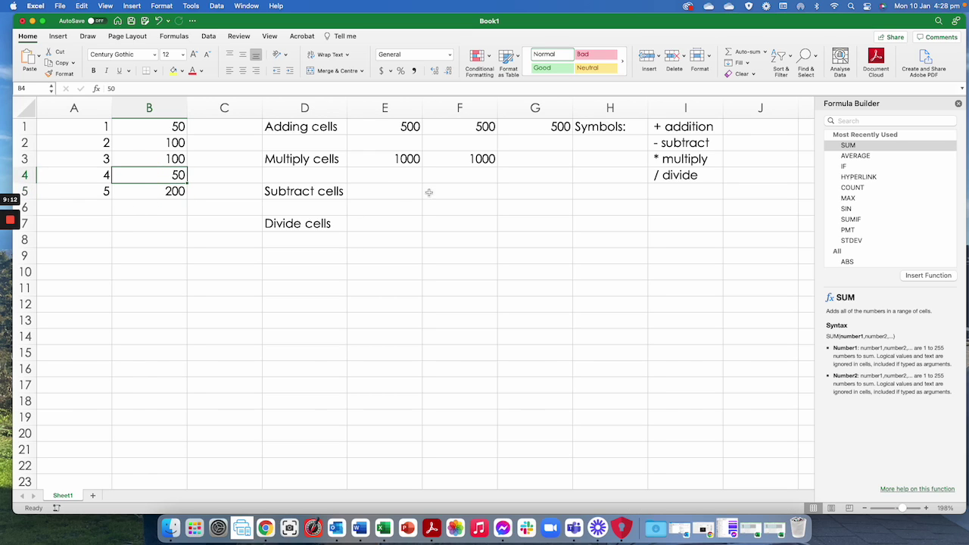
{"action": "left_click", "coordinate": [371, 190]}
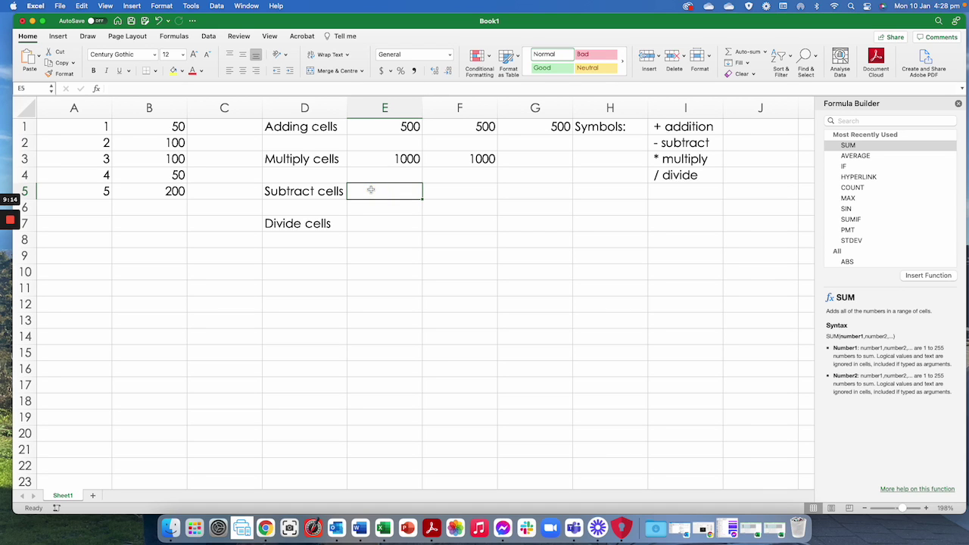
{"action": "type", "text": "="}
{"action": "left_click", "coordinate": [140, 192]}
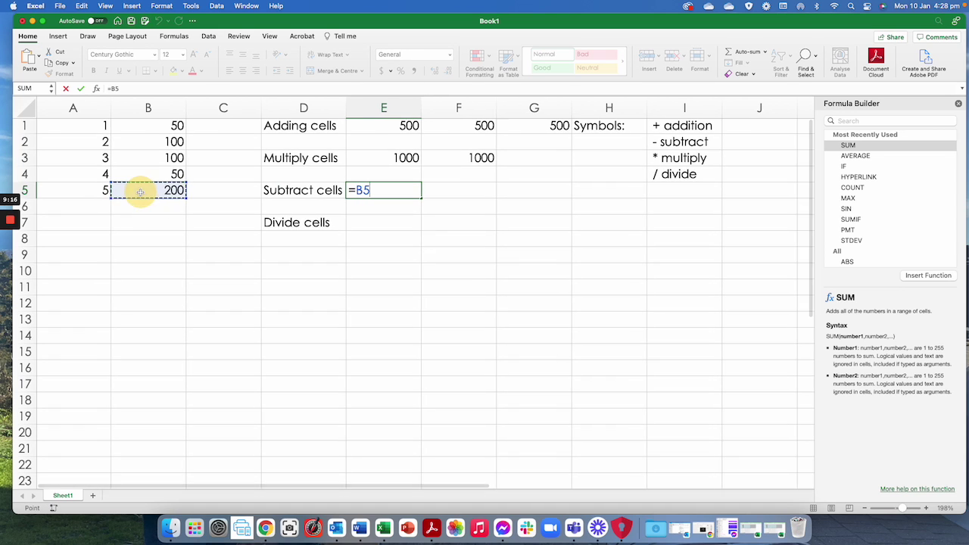
{"action": "scroll", "coordinate": [140, 191], "scroll_direction": "right", "scroll_amount": 1}
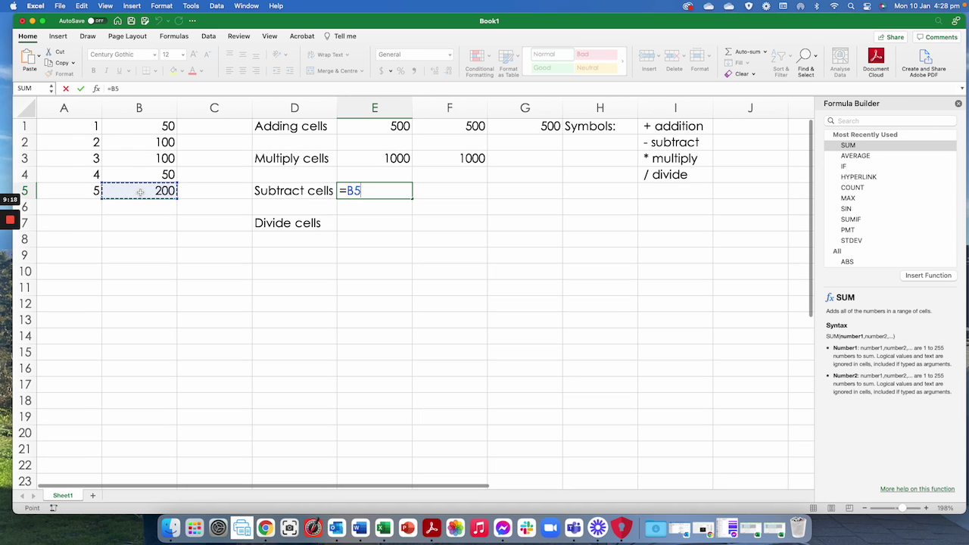
{"action": "type", "text": "-"}
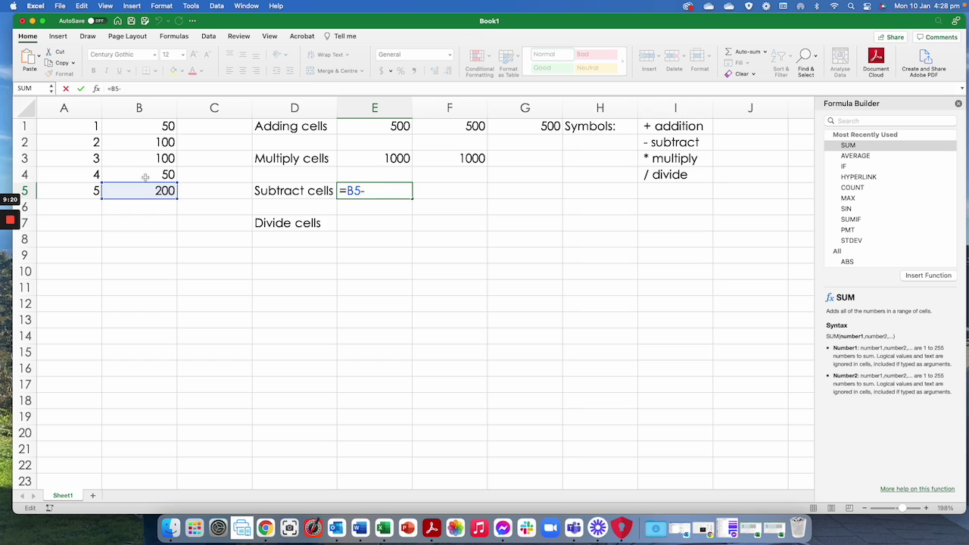
{"action": "left_click", "coordinate": [144, 175]}
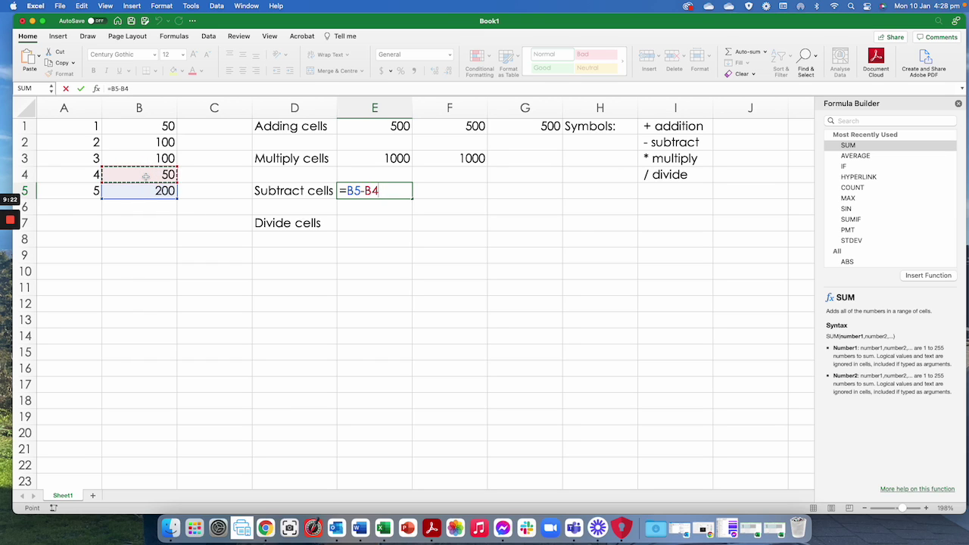
{"action": "key", "text": "Tab"}
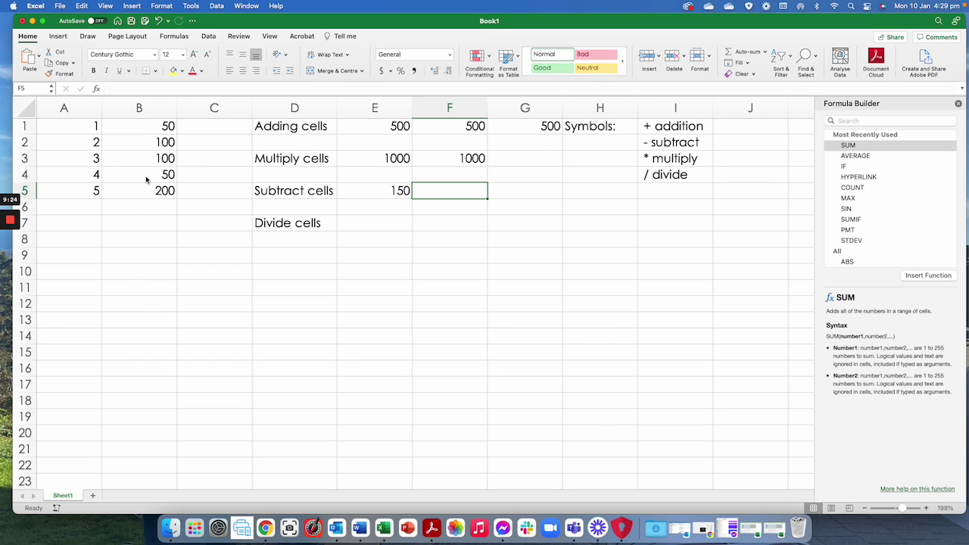
Examine the subtraction formula in cell E5, the Formula Builder's function list, and the source cells B5 and B4.
{"action": "left_click", "coordinate": [389, 187]}
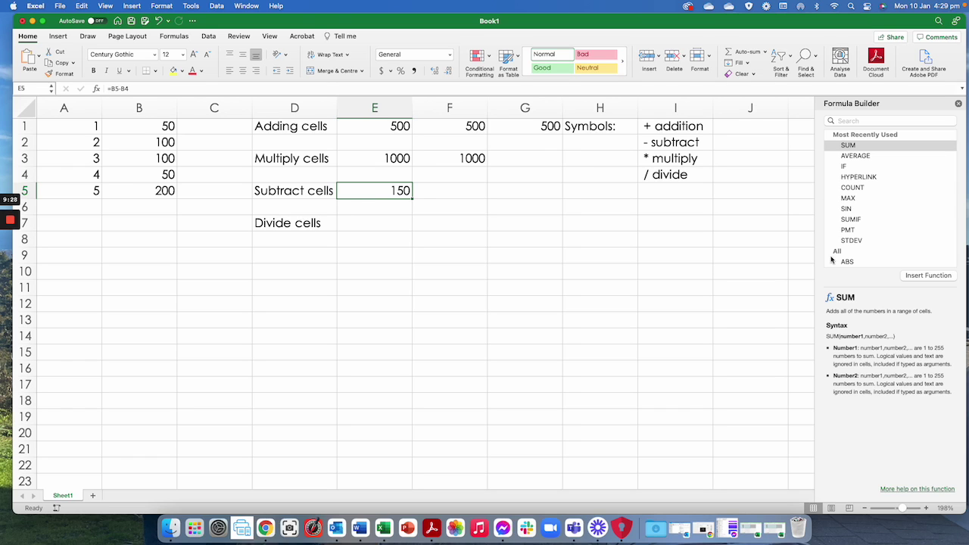
{"action": "scroll", "coordinate": [857, 152], "scroll_direction": "down", "scroll_amount": 3}
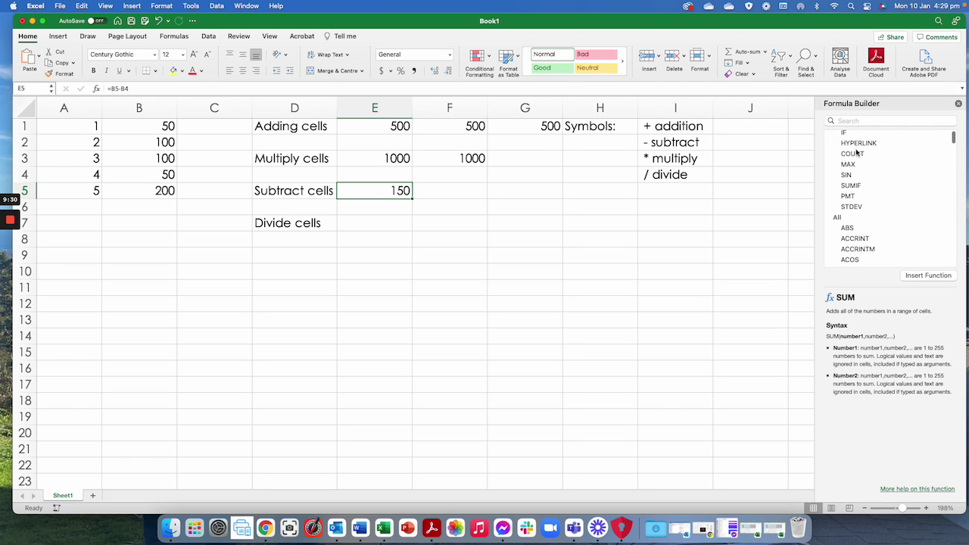
{"action": "scroll", "coordinate": [857, 152], "scroll_direction": "up", "scroll_amount": 3}
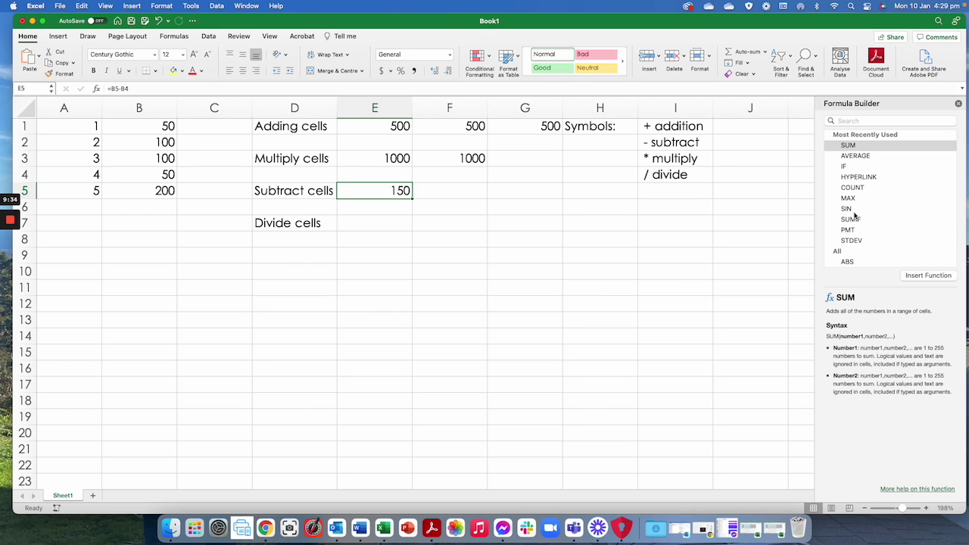
{"action": "left_click", "coordinate": [400, 191]}
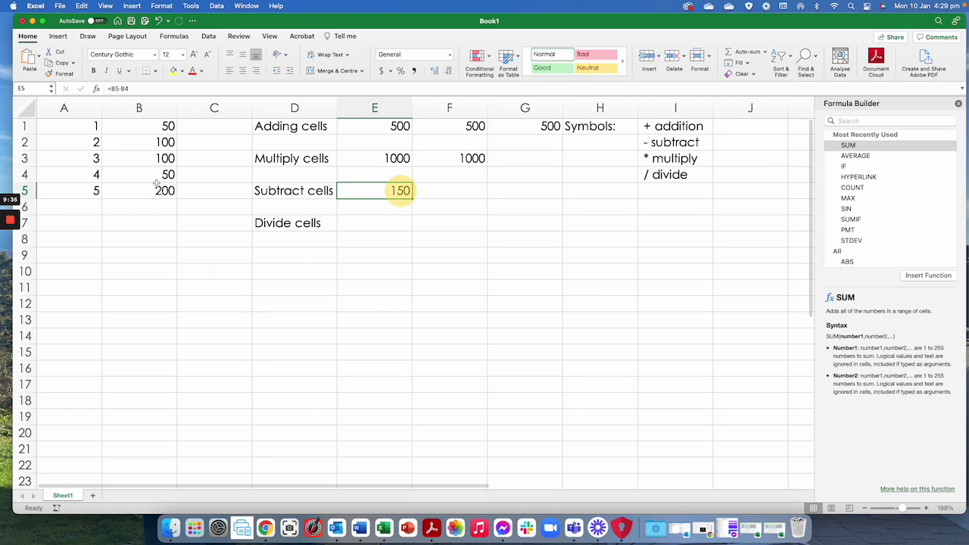
{"action": "left_click", "coordinate": [141, 191]}
{"action": "left_click", "coordinate": [141, 174]}
{"action": "left_click", "coordinate": [141, 190]}
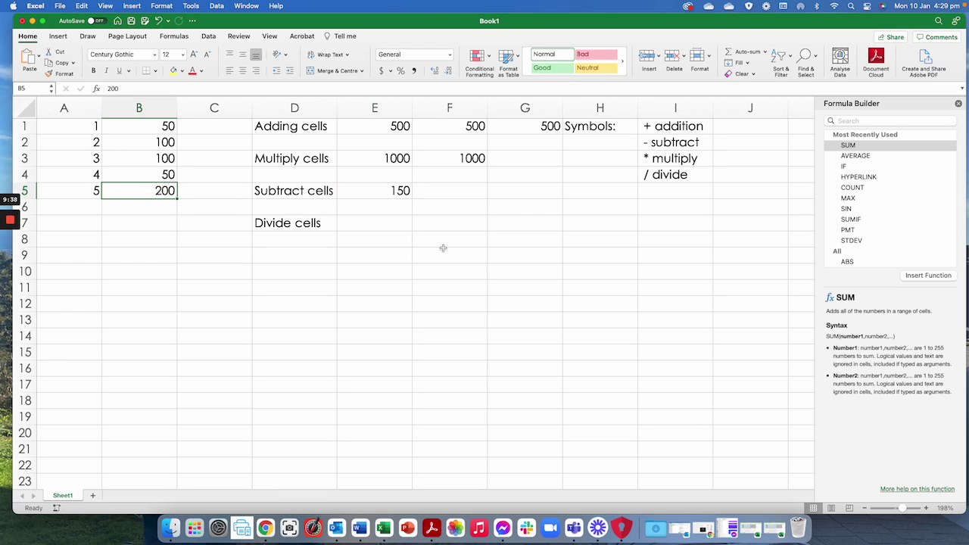
Divide cell B2 by 10 by entering the formula =B2/10 in cell E7 beside "Divide cells".
{"action": "left_click", "coordinate": [370, 222]}
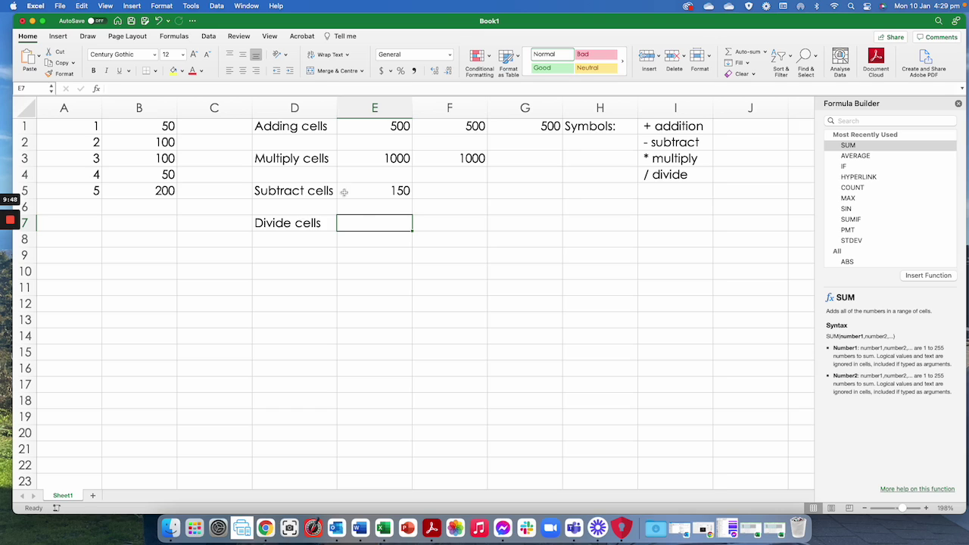
{"action": "left_click", "coordinate": [154, 142]}
{"action": "left_click", "coordinate": [368, 225]}
{"action": "type", "text": "="}
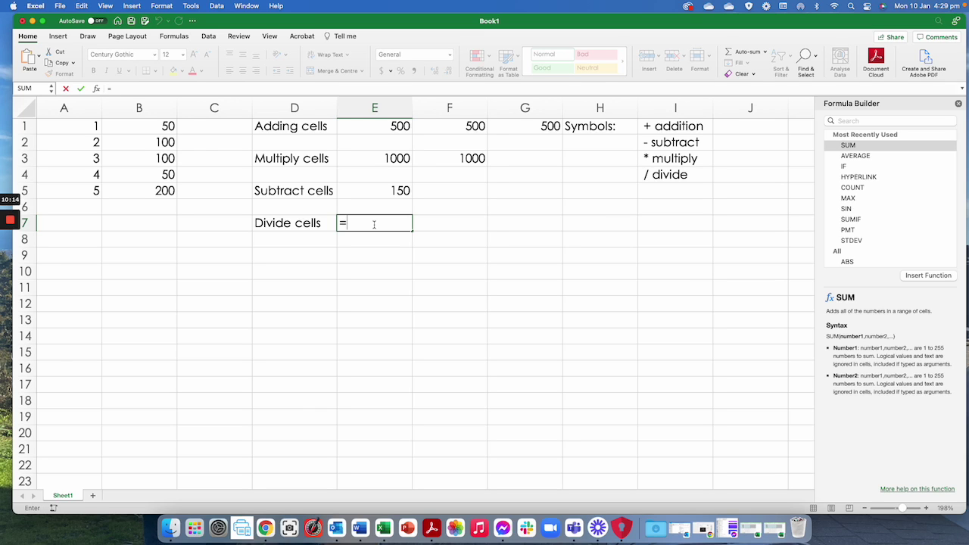
{"action": "left_click", "coordinate": [136, 141]}
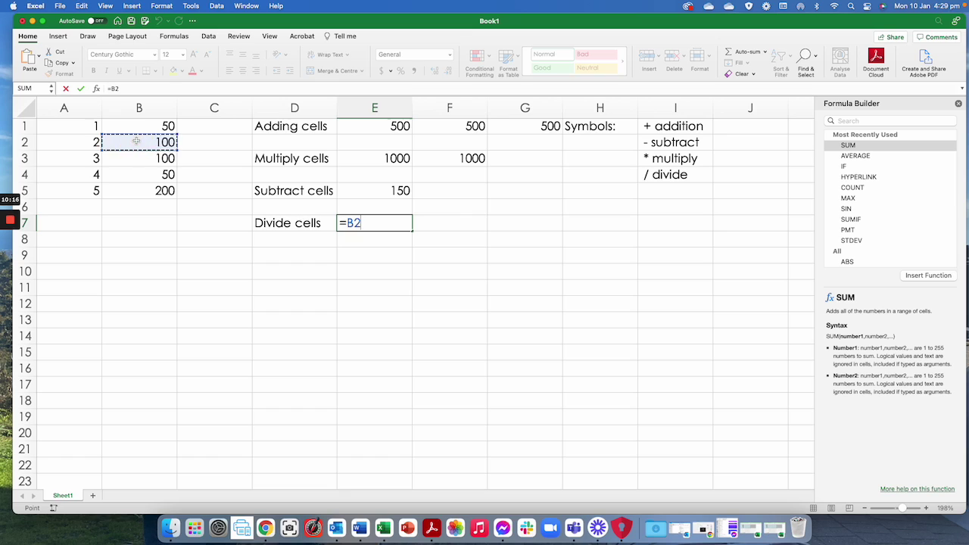
{"action": "type", "text": "/10"}
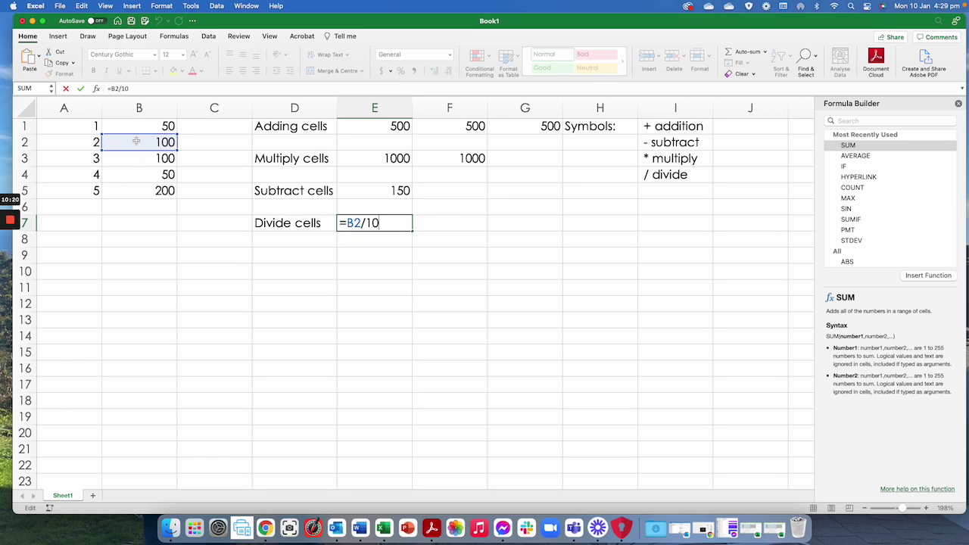
{"action": "key", "text": "Return"}
Replace the division formula in cell E7 with =B5/10 to divide cell B5 by 10.
{"action": "key", "text": "Up"}
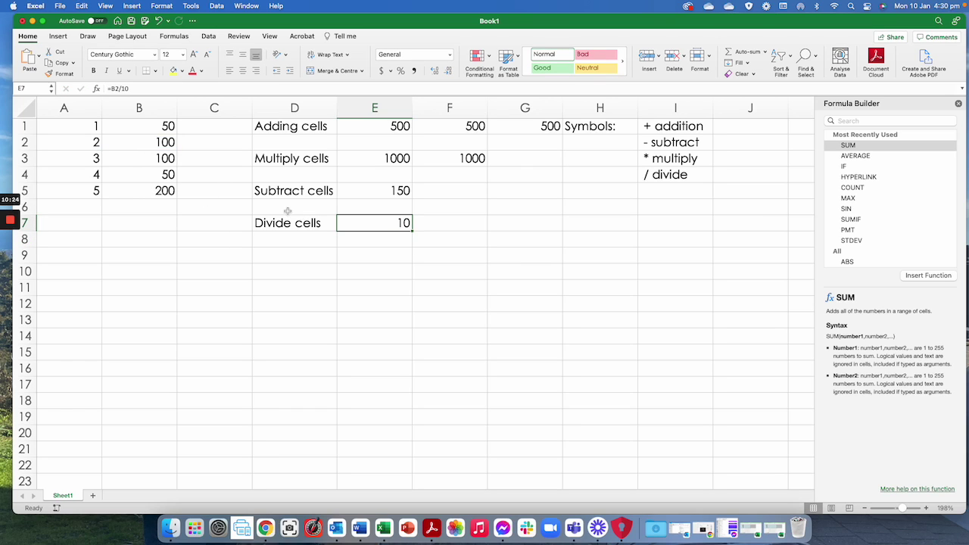
{"action": "type", "text": "="}
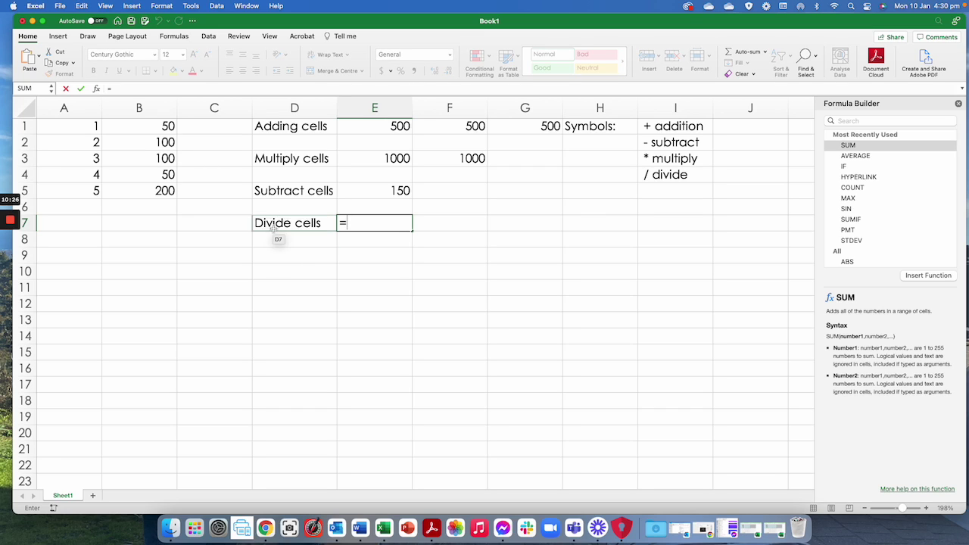
{"action": "left_click", "coordinate": [159, 191]}
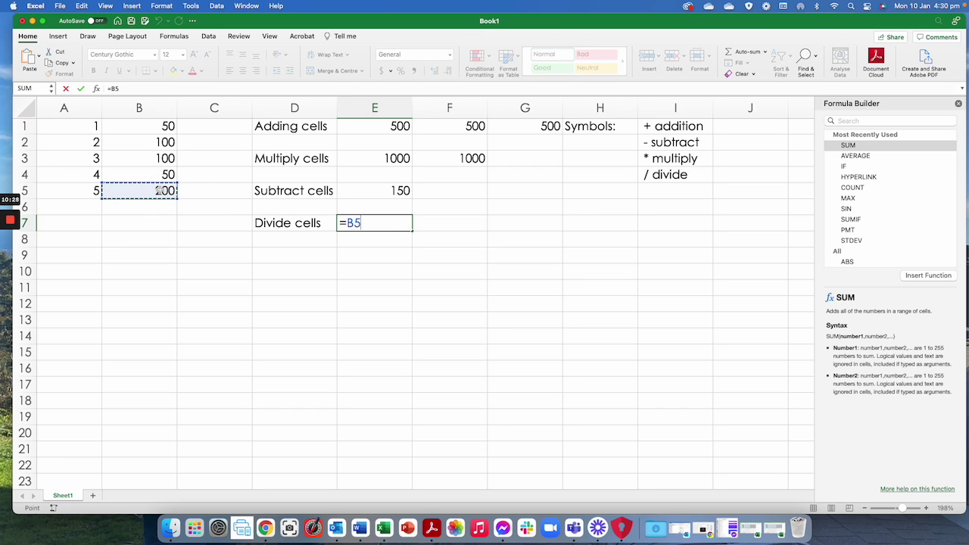
{"action": "type", "text": "/10"}
{"action": "key", "text": "Return"}
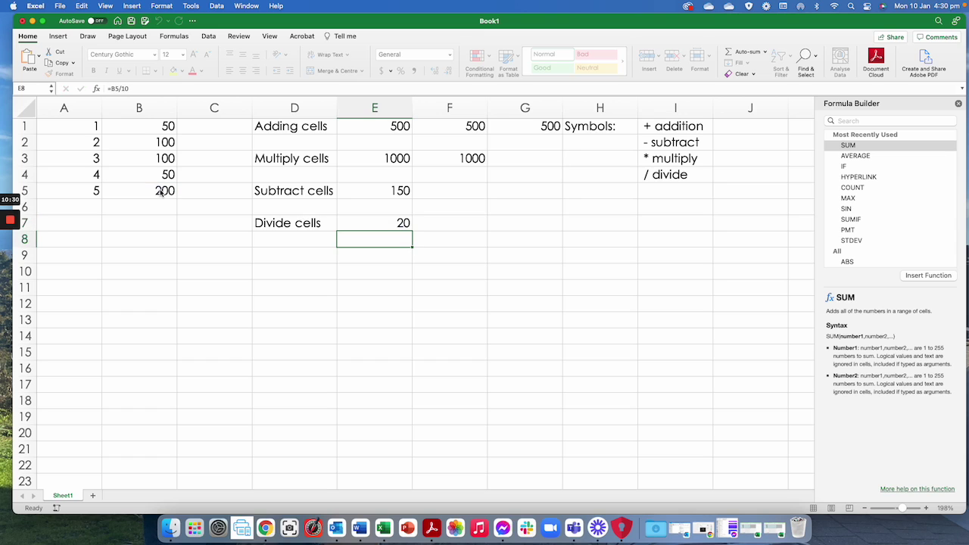
Replace the formula in cell E7 with =B4/10 to divide cell B4 by 10, and reselect E7 to check it.
{"action": "key", "text": "Up"}
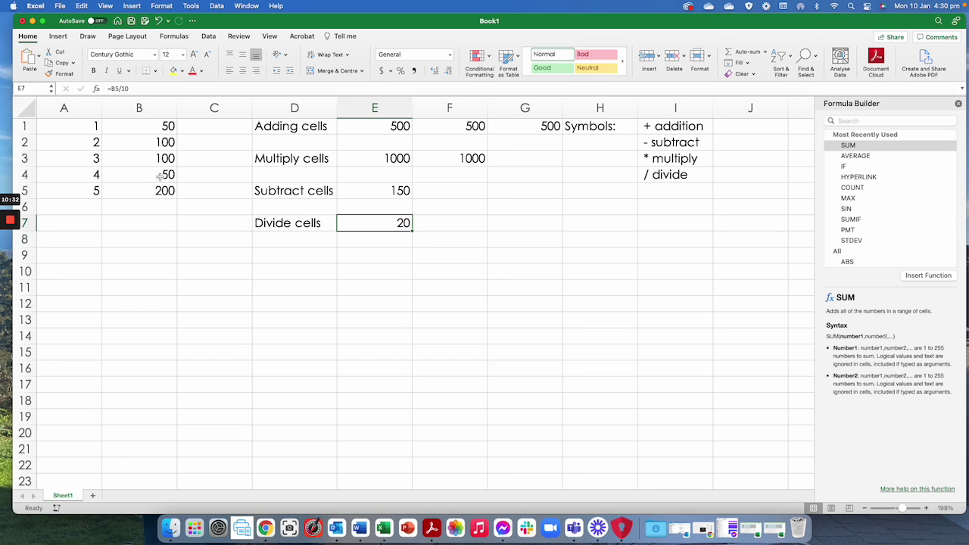
{"action": "type", "text": "="}
{"action": "left_click", "coordinate": [159, 175]}
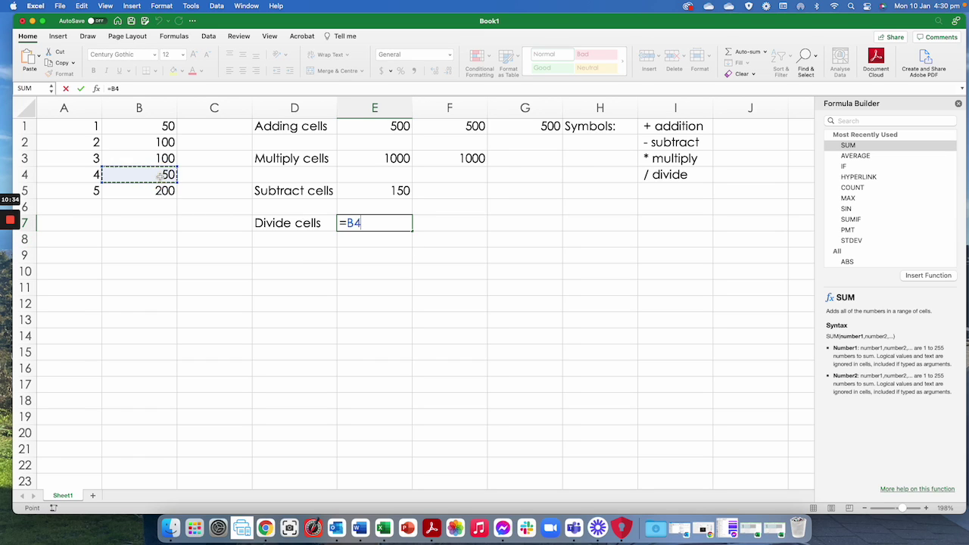
{"action": "type", "text": "/10"}
{"action": "key", "text": "Return"}
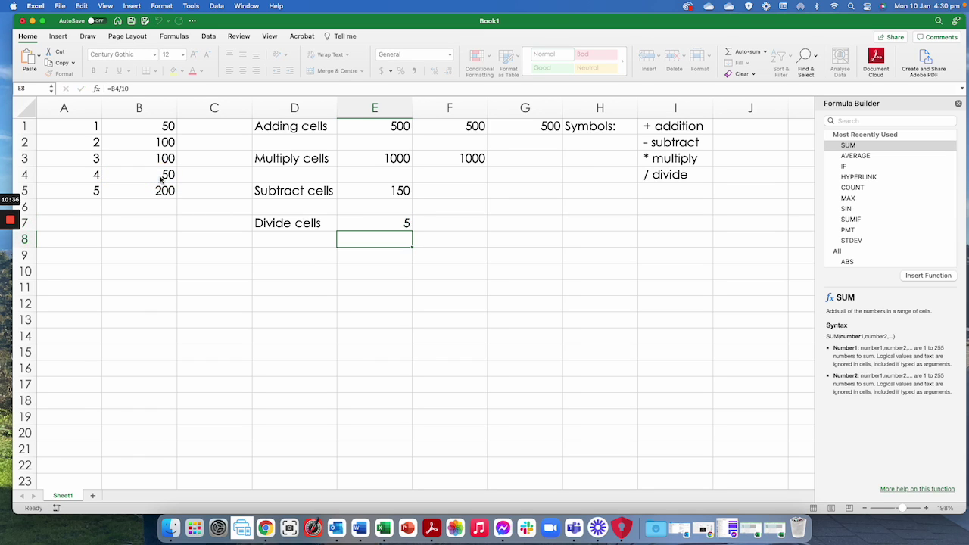
{"action": "key", "text": "Up"}
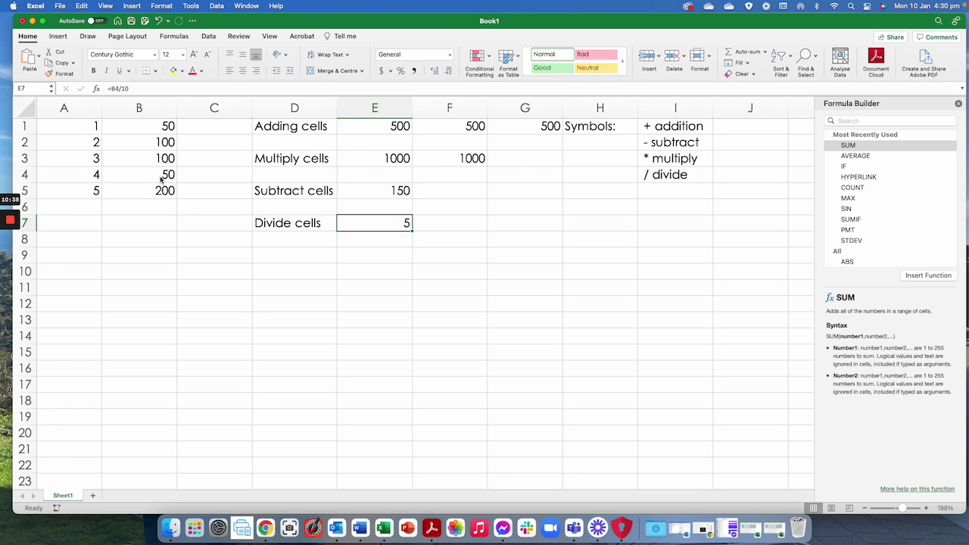
Try extending the division formula in cell E7 by adding a reference to cell E9, making it =B4/10+E9.
{"action": "left_click", "coordinate": [139, 88]}
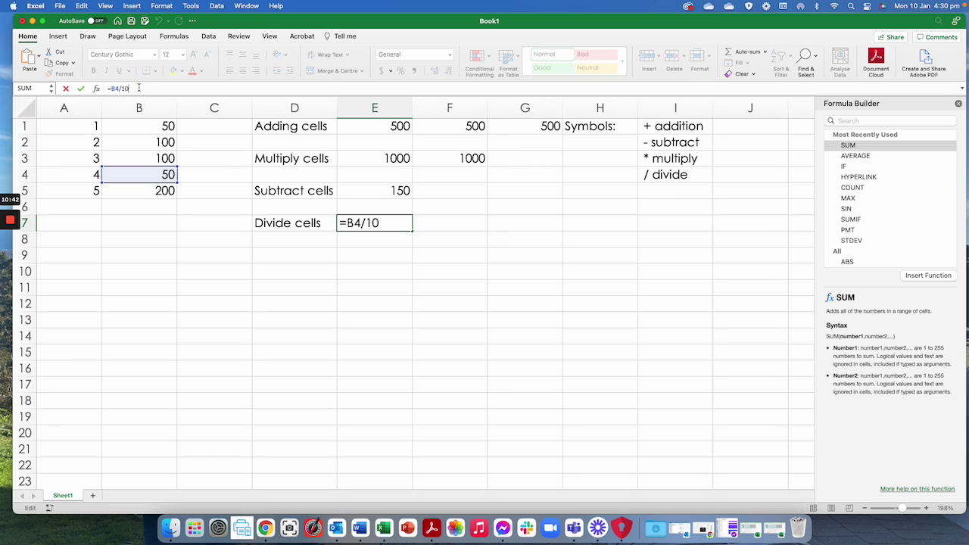
{"action": "left_click_drag", "start_coordinate": [130, 87], "coordinate": [116, 88]}
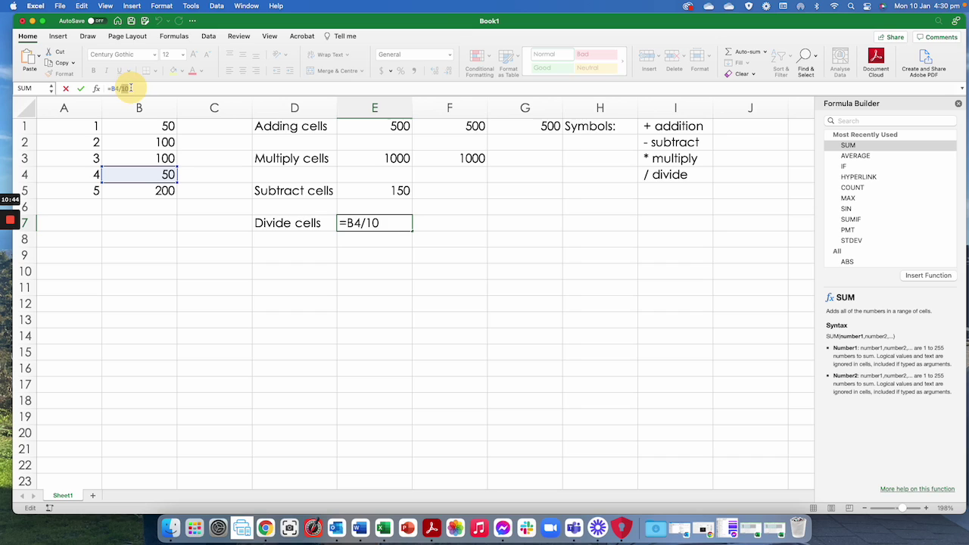
{"action": "left_click", "coordinate": [135, 88]}
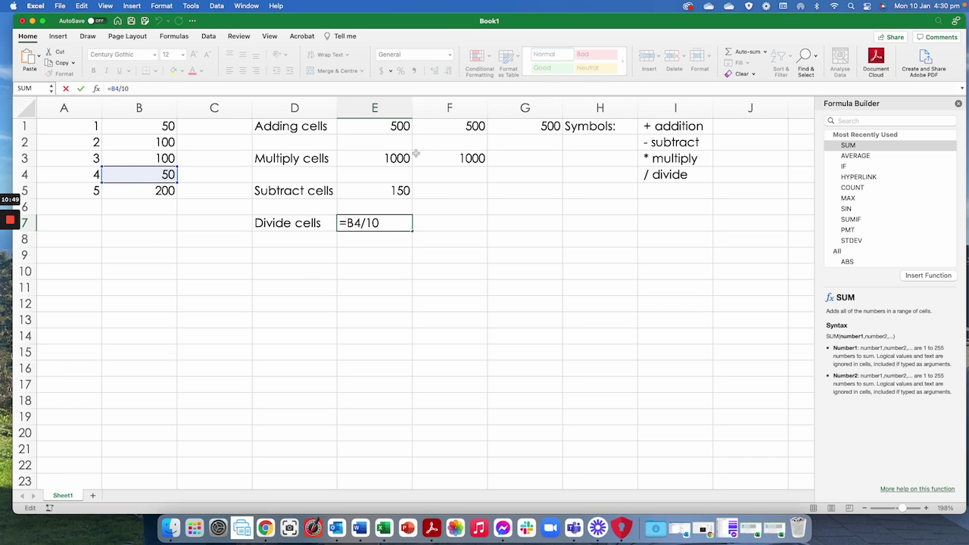
{"action": "type", "text": "+"}
{"action": "left_click", "coordinate": [368, 260]}
{"action": "left_click", "coordinate": [403, 221]}
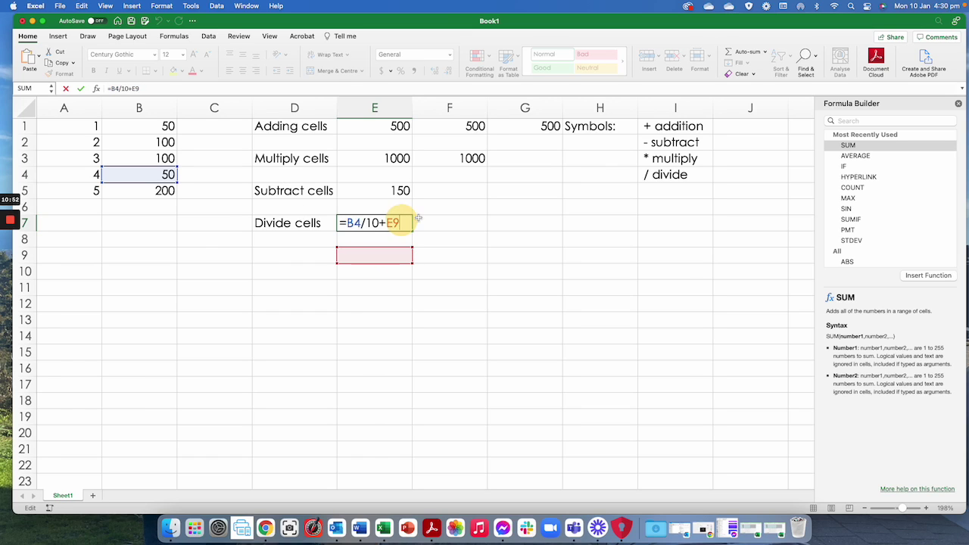
Remove the added +E9 term from the formula in cell E7 and commit it as =B4/10.
{"action": "key", "text": "BackSpace"}
{"action": "key", "text": "BackSpace"}
{"action": "key", "text": "BackSpace"}
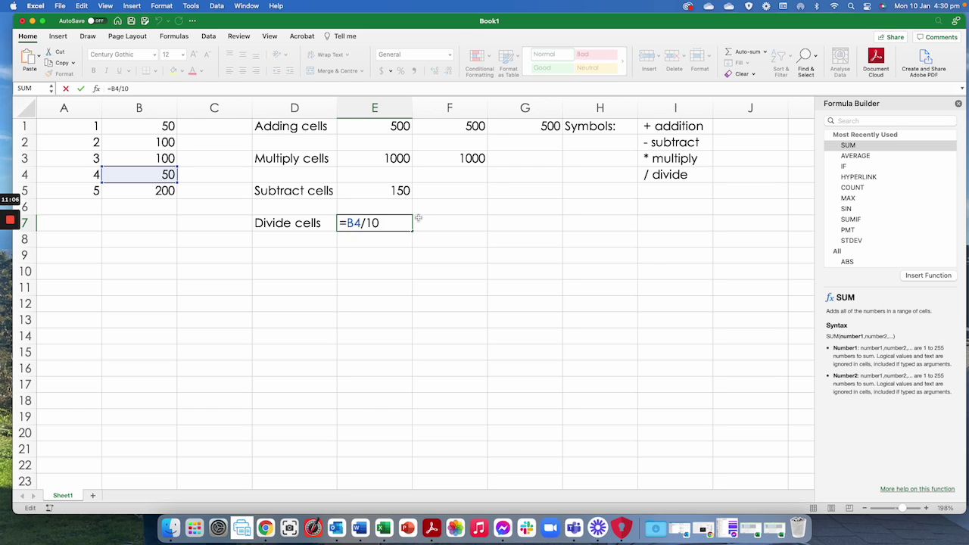
{"action": "key", "text": "Return"}
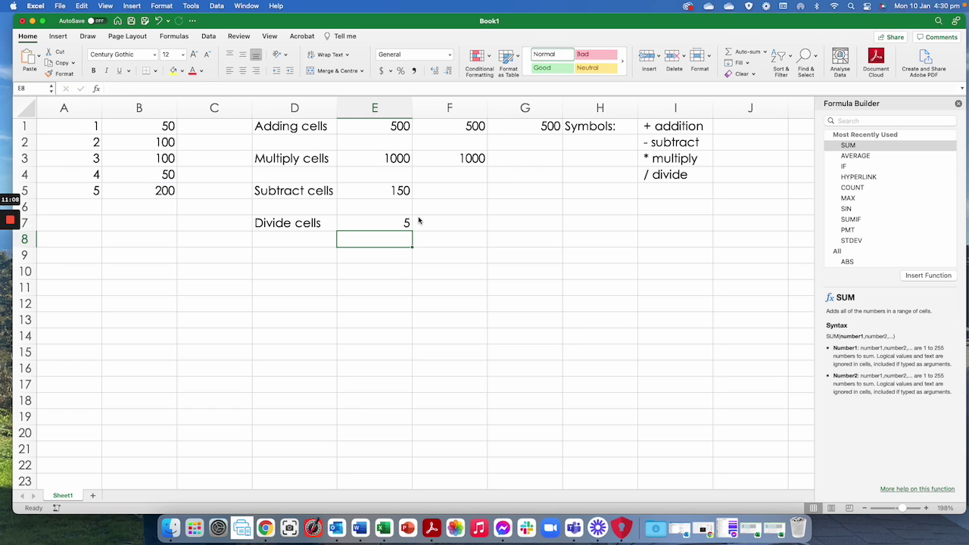